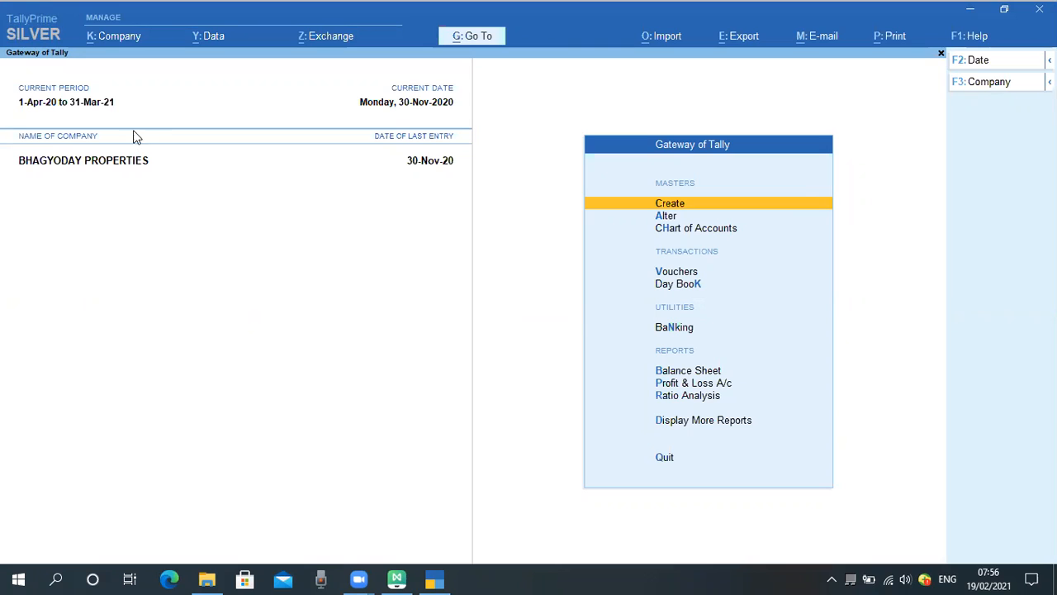
click(131, 38)
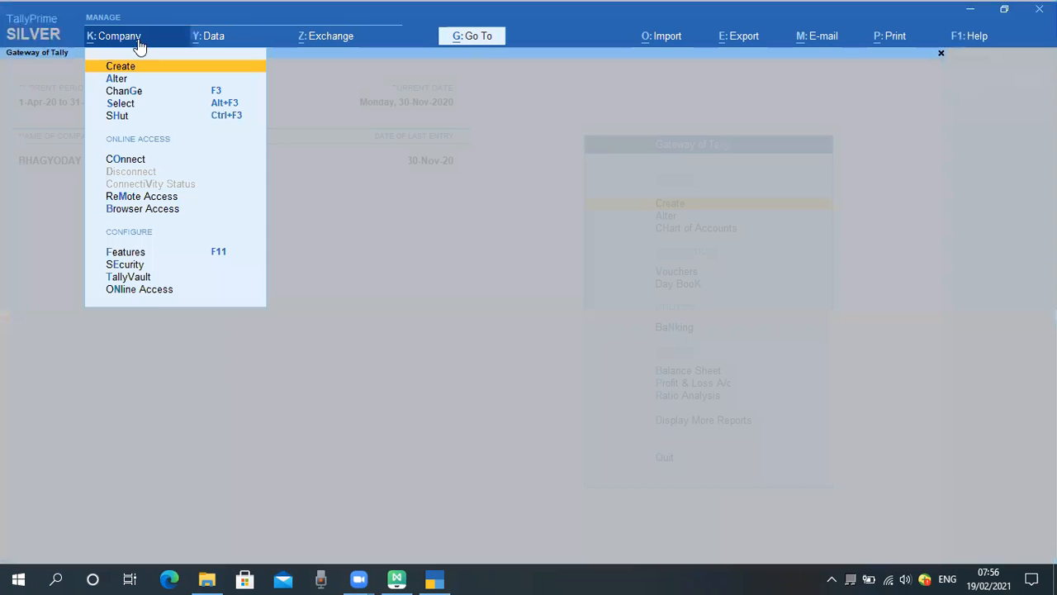
key(Down)
key(Down)
key(Down)
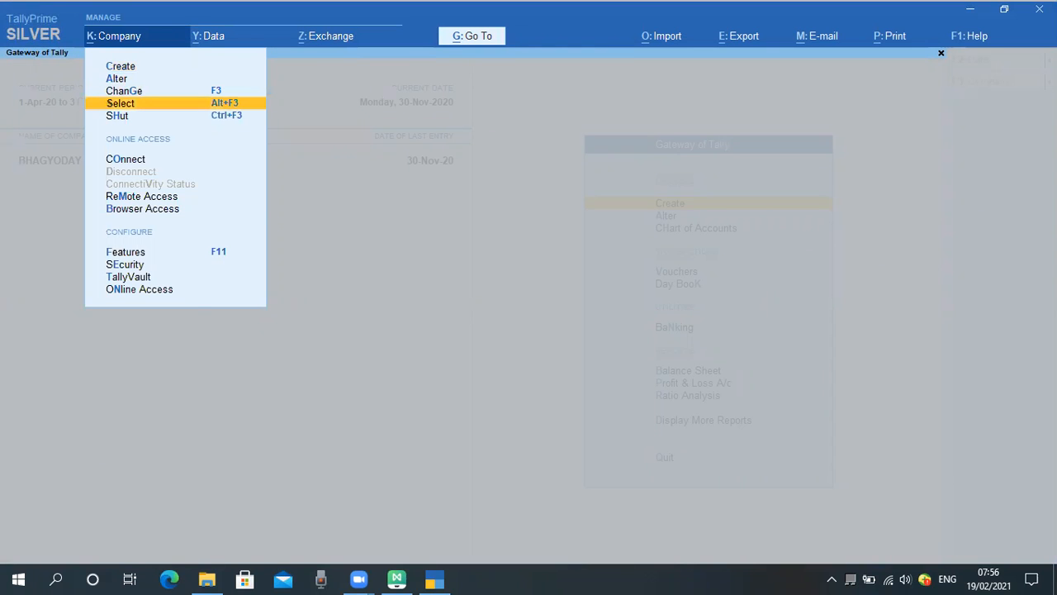
key(Return)
key(Down)
key(Up)
key(Down)
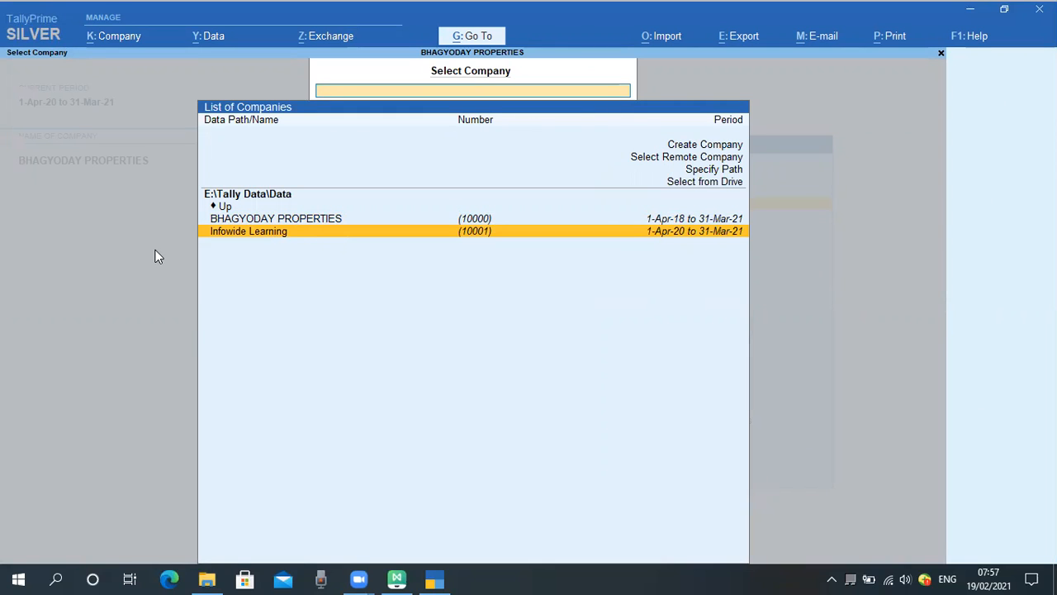
key(Escape)
Load the Infowide Learning company from the list of companies.
click(115, 37)
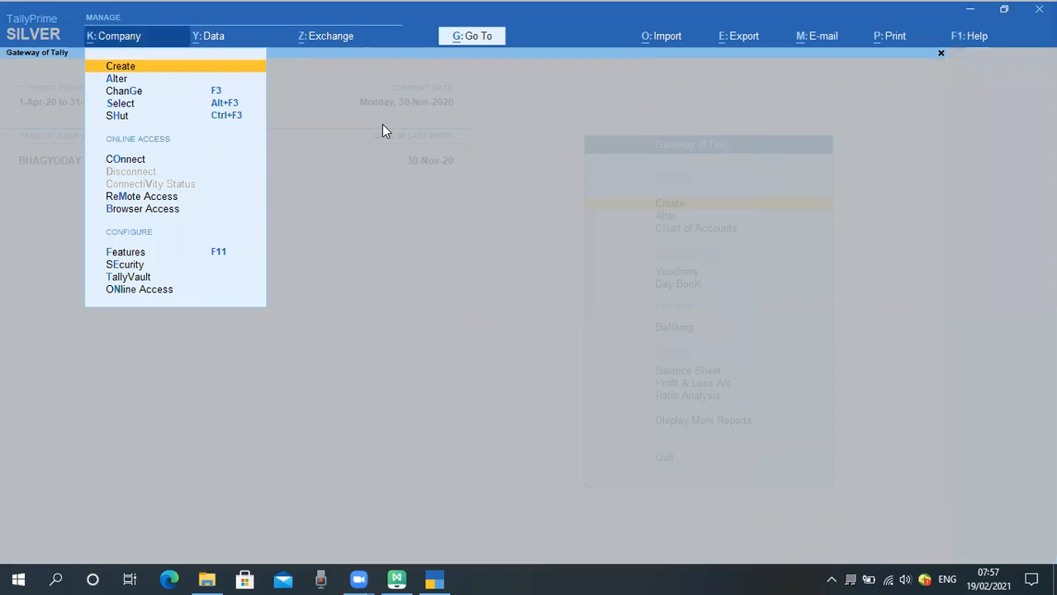
key(Down)
key(Down)
key(Down)
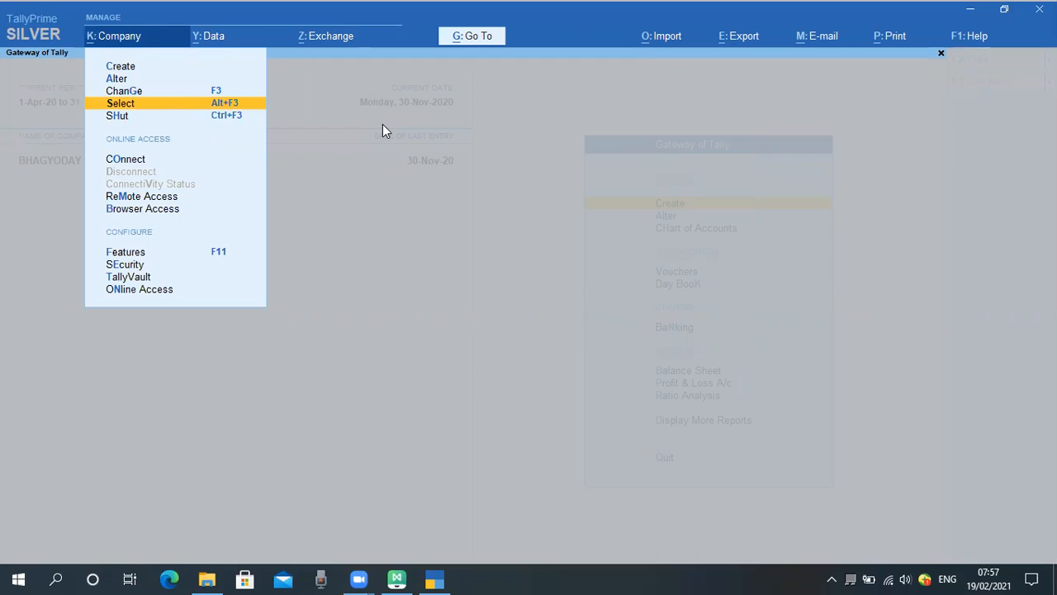
key(Return)
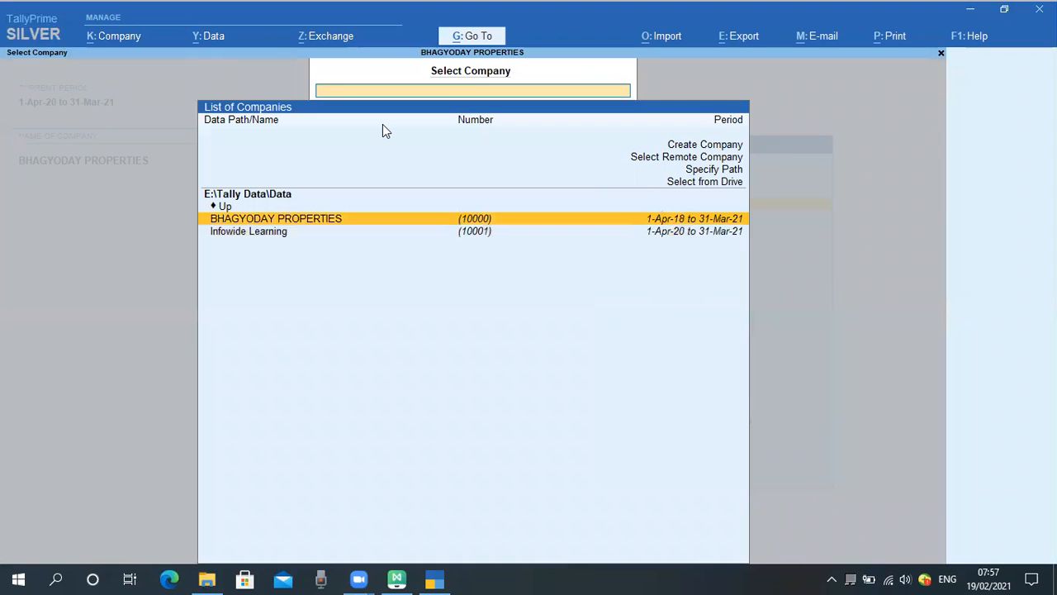
key(Down)
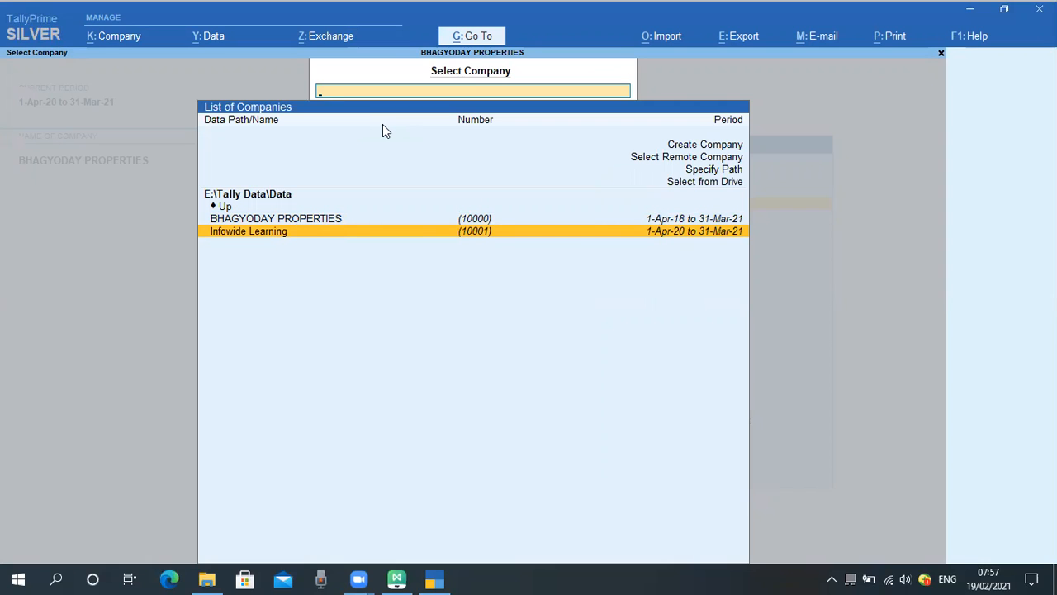
key(Return)
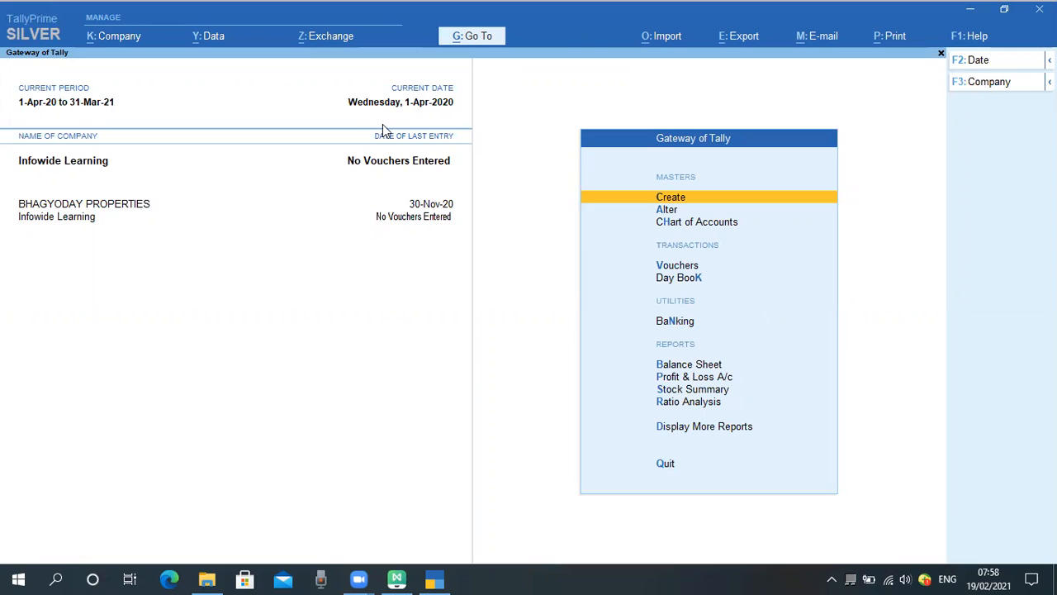
Open the list of masters that can be created for Infowide Learning.
key(Up)
key(Down)
key(Down)
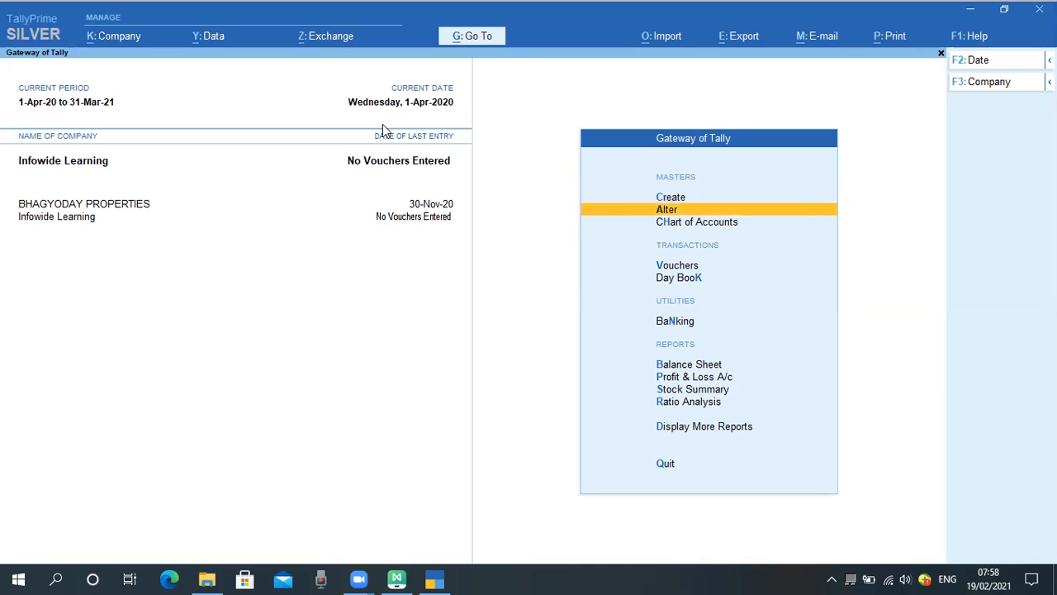
key(Up)
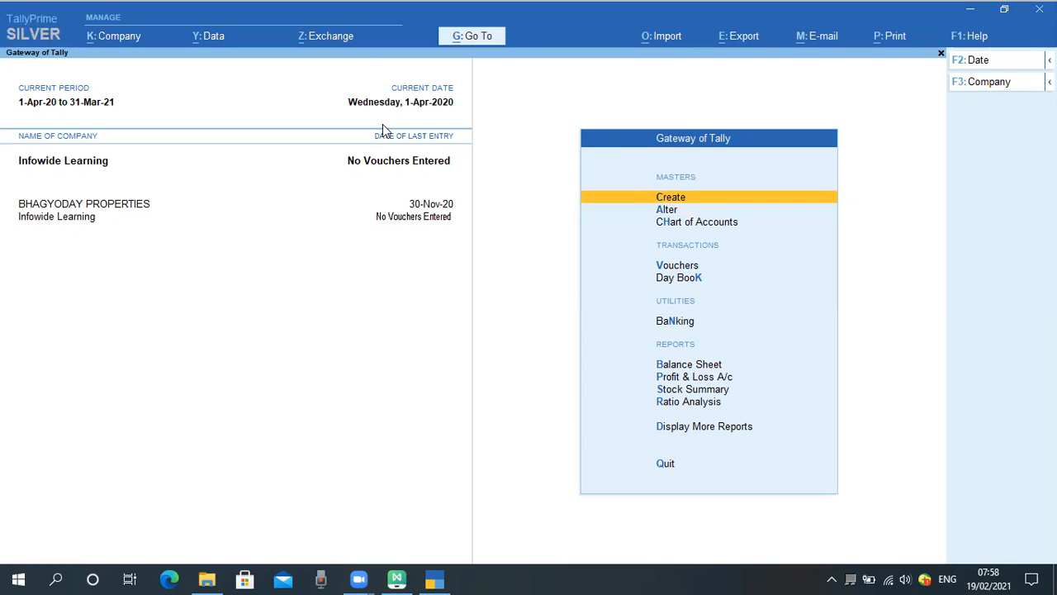
key(Return)
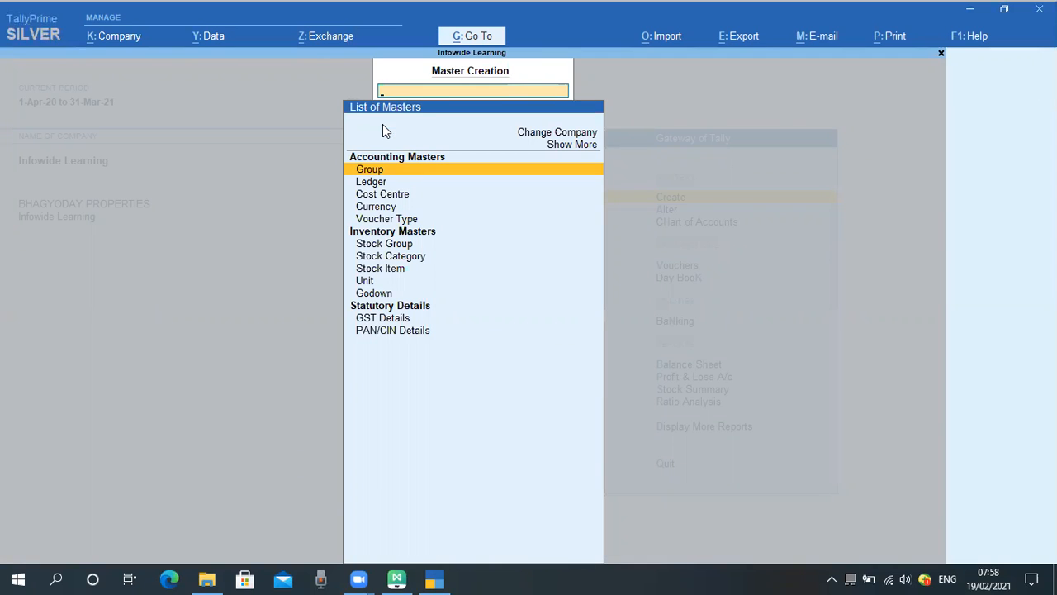
Look through the accounting, inventory and statutory master types available for creation.
key(Down)
key(Down)
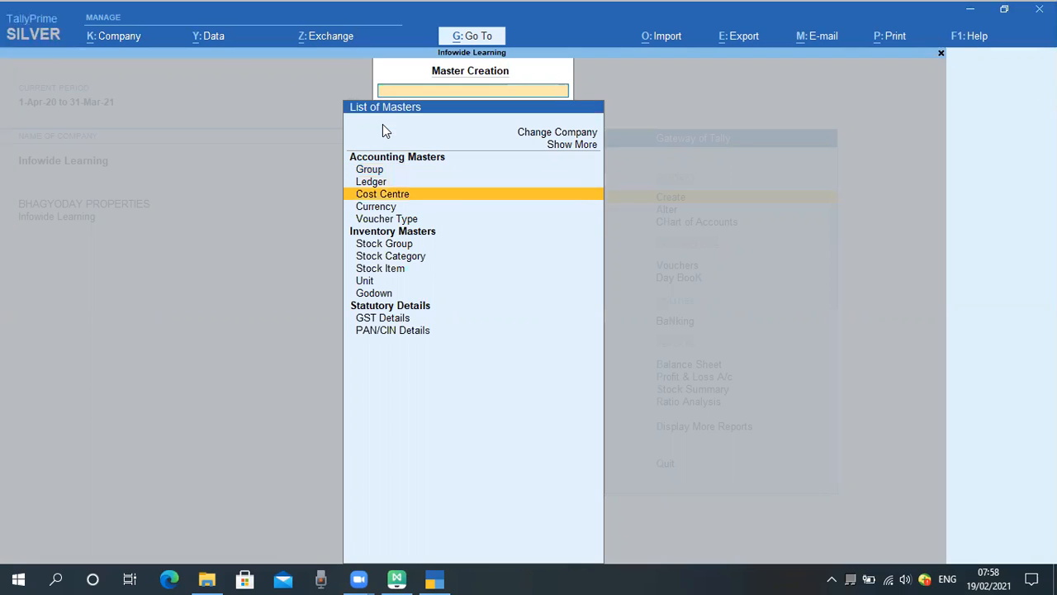
key(Down)
key(Down)
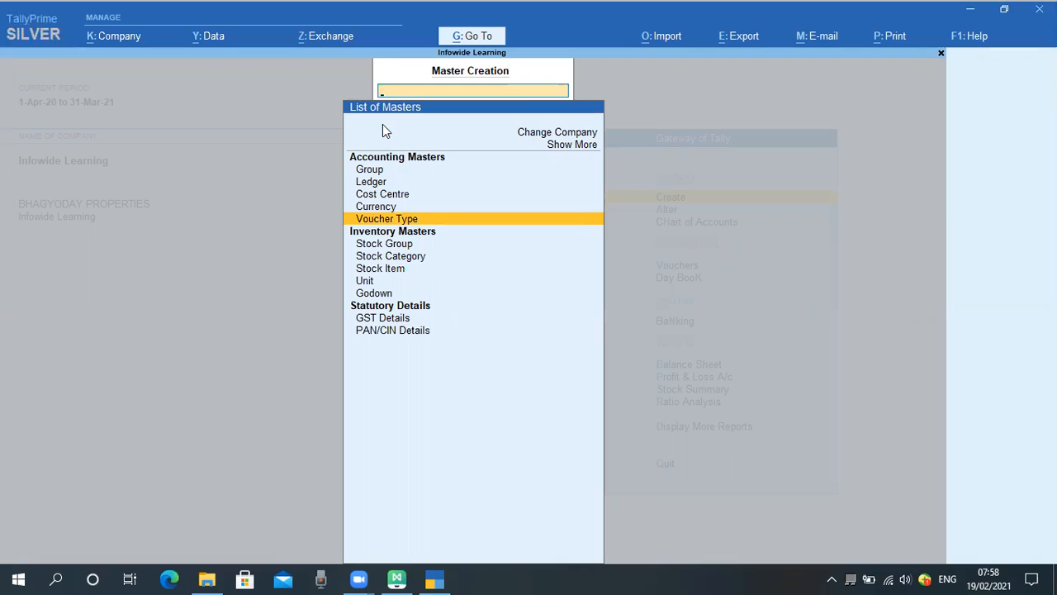
key(Down)
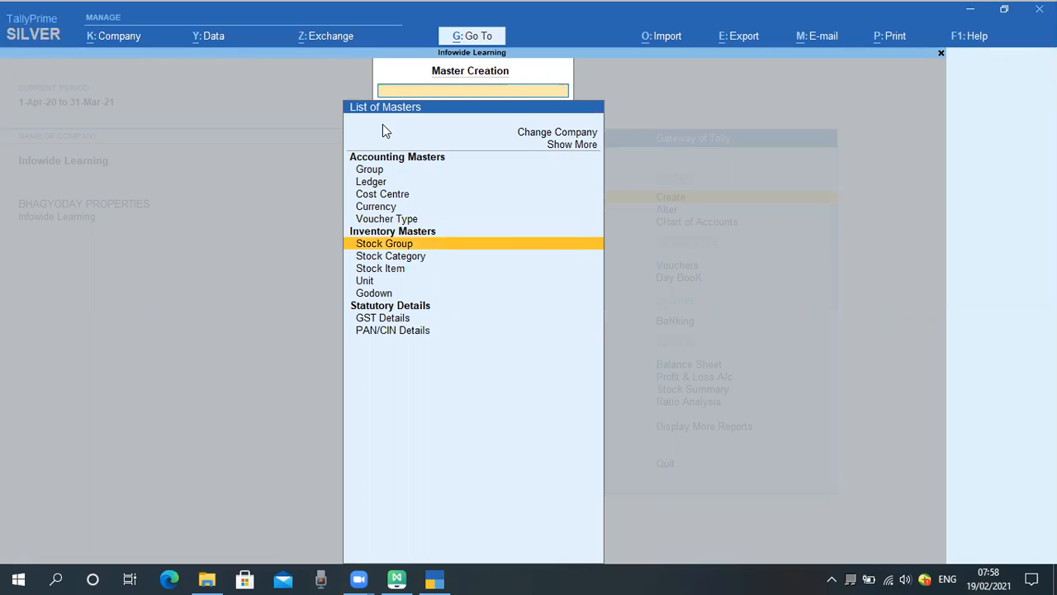
key(Down)
key(Down)
key(Down)
key(Down)
key(Down)
key(Up)
key(Up)
key(Up)
key(Up)
key(Down)
key(Down)
key(Down)
key(Down)
key(Down)
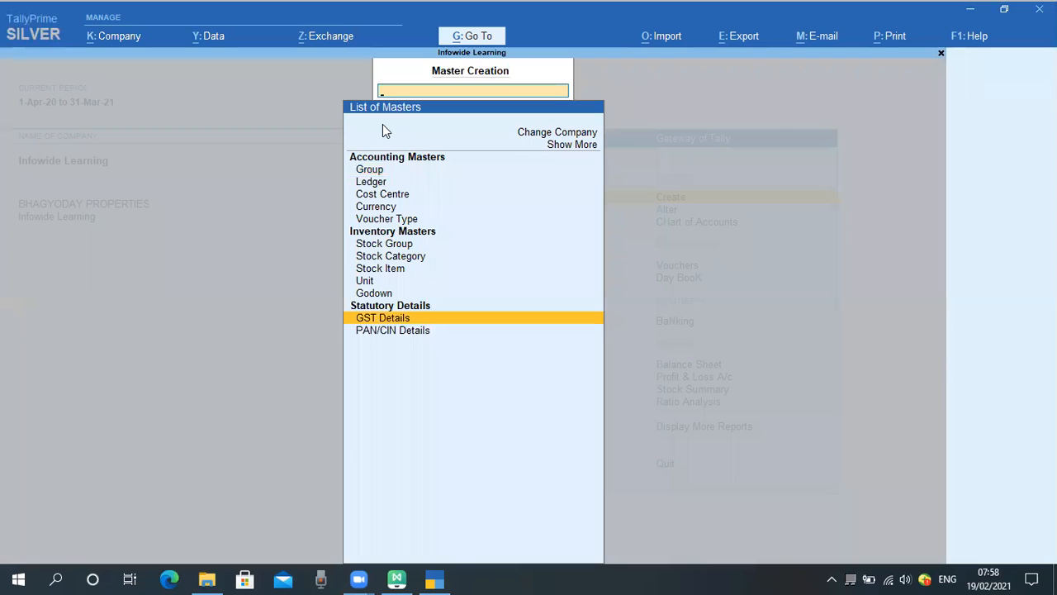
key(Up)
key(Up)
key(Up)
key(Up)
key(Up)
key(Up)
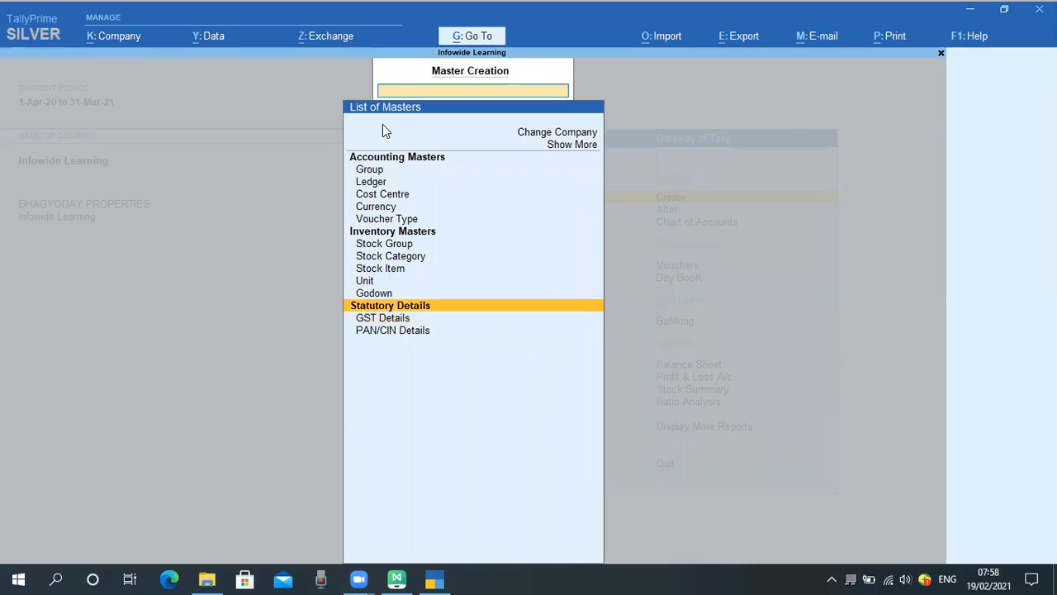
Start a new ledger and name it with the owner's name followed by "Capital A/c", leaving the alias blank.
key(Up)
key(Down)
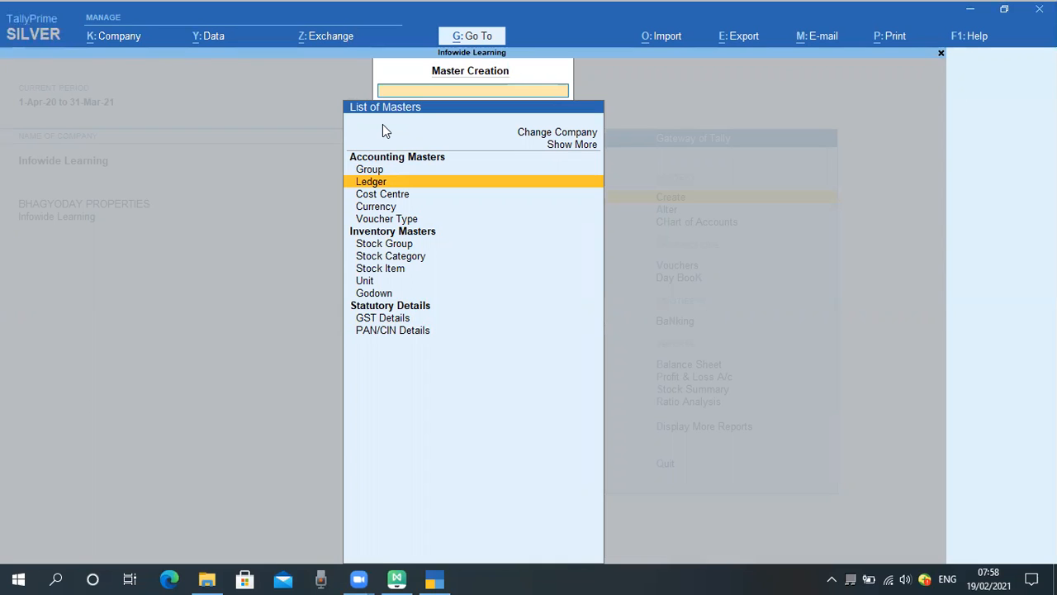
key(Return)
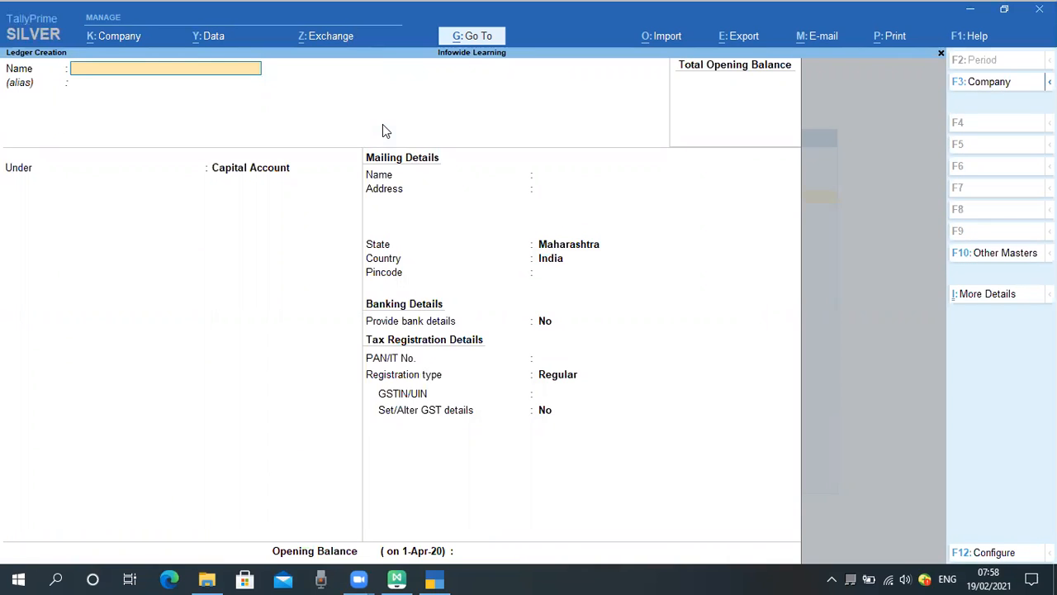
text(Mr Dinesh Capitanl A/)
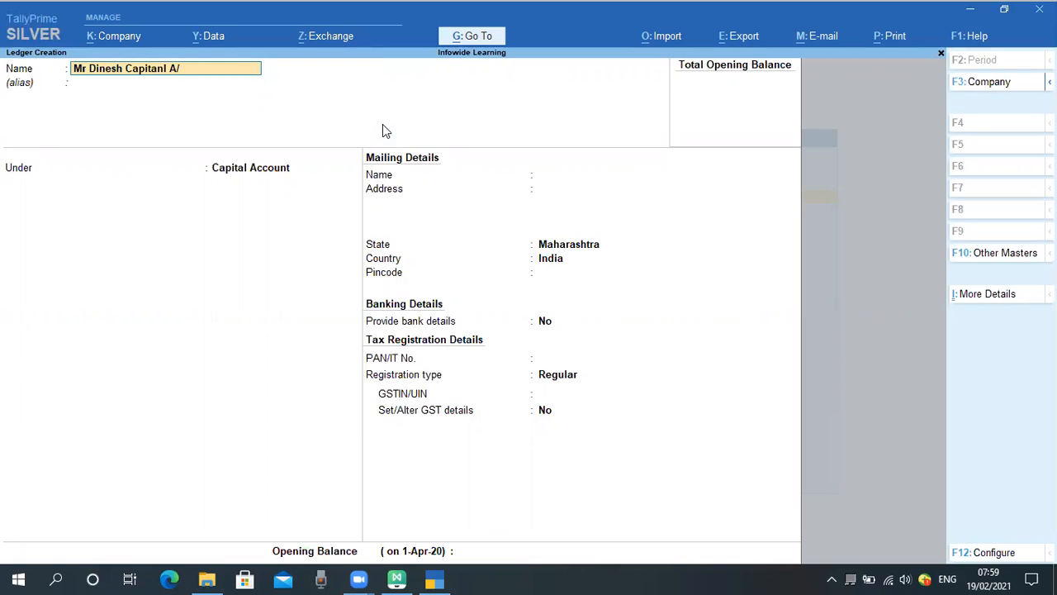
text(c)
key(BackSpace)
key(BackSpace)
key(BackSpace)
key(BackSpace)
key(BackSpace)
key(BackSpace)
key(BackSpace)
text(l A/c)
key(Return)
key(Return)
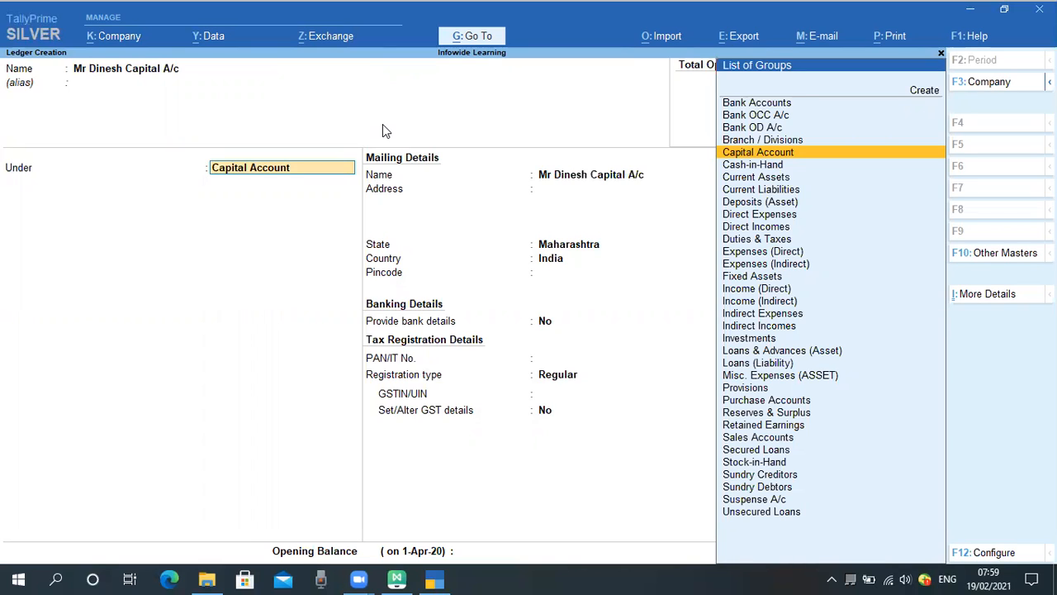
Place the ledger under Capital Account and accept its mailing details with a blank address and the state Maharashtra.
key(Return)
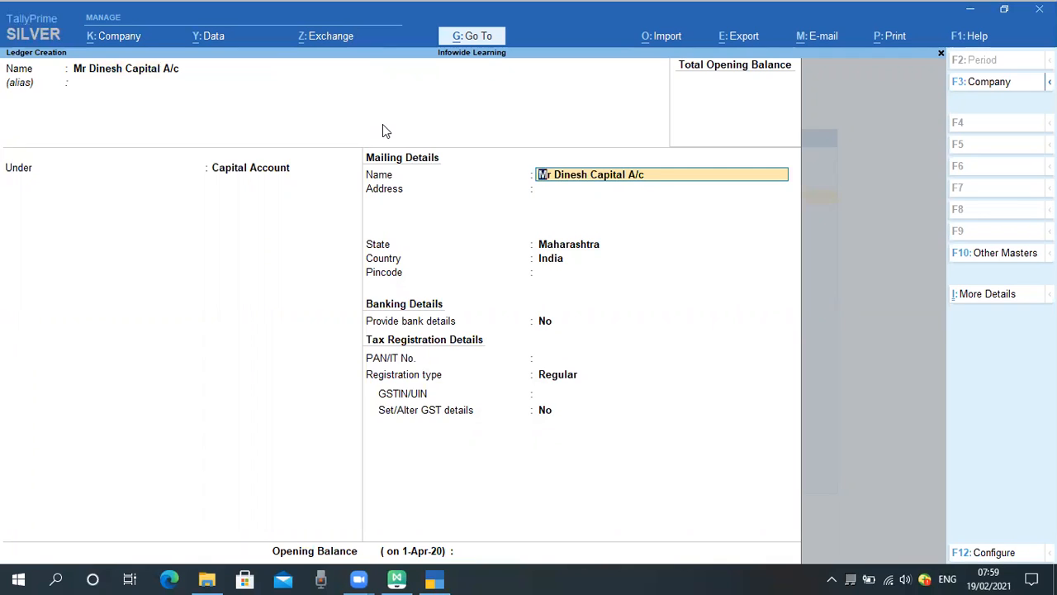
key(Return)
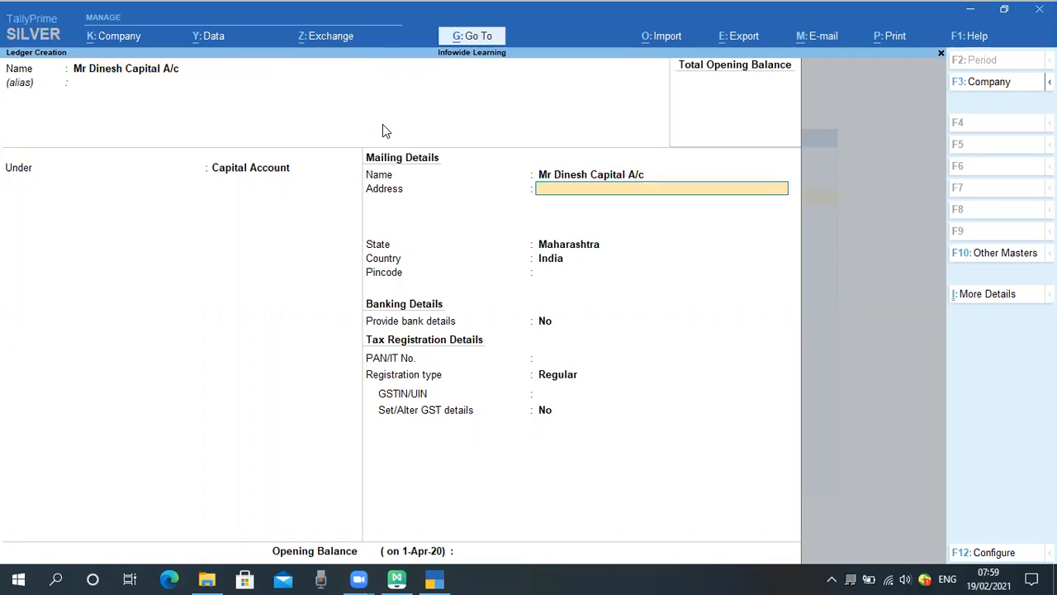
key(Return)
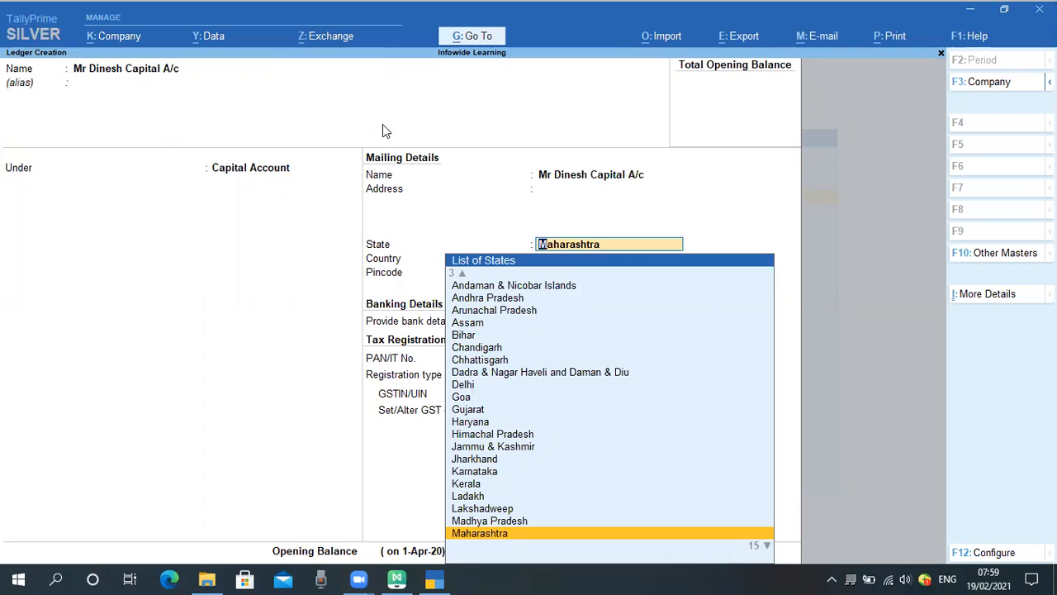
key(Return)
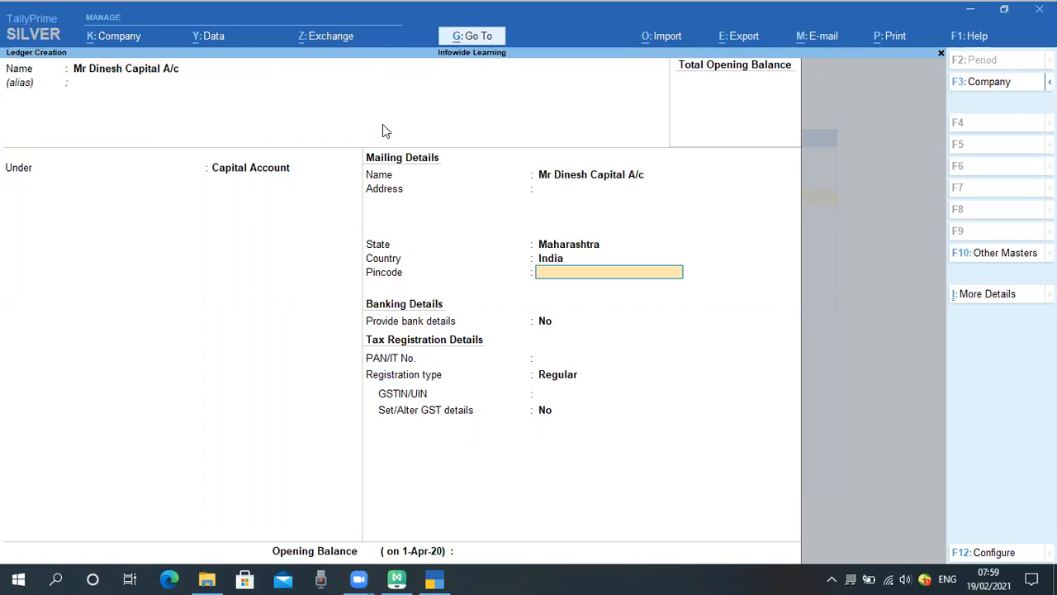
Examine the new-country entry and the extended country list for the ledger's mailing country.
key(BackSpace)
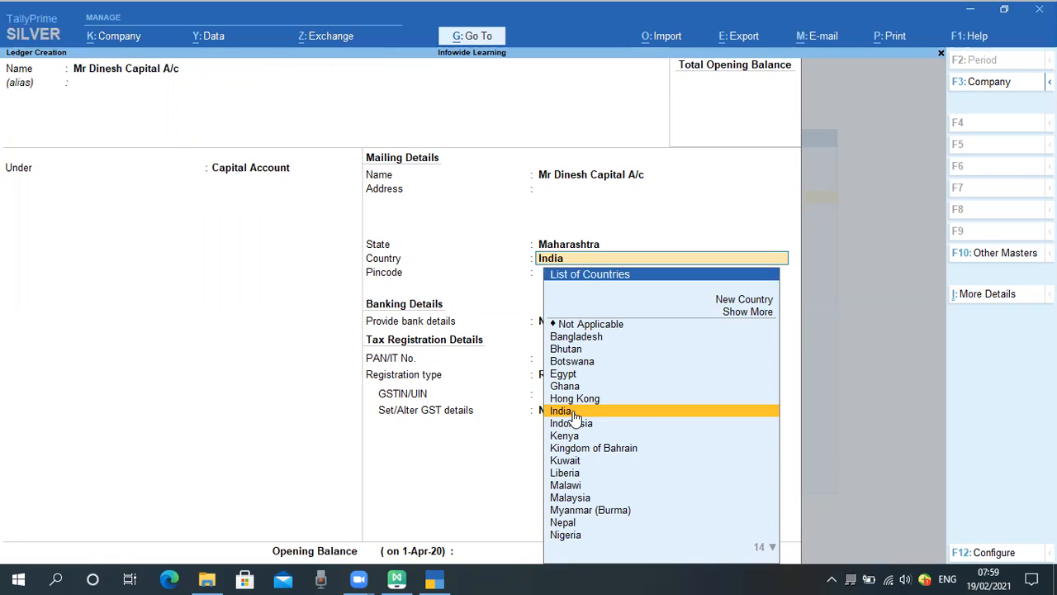
click(756, 302)
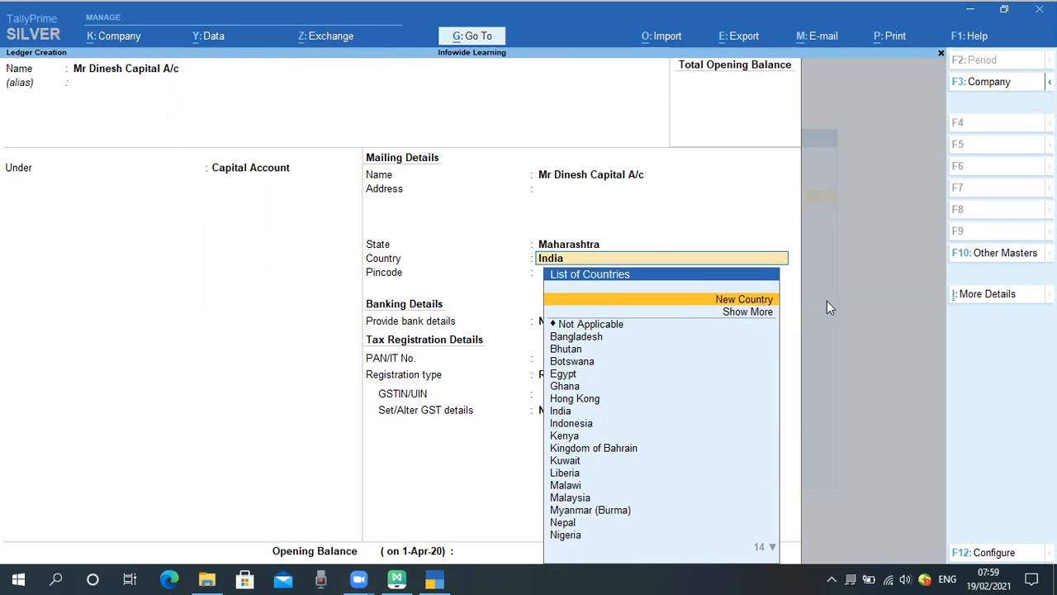
key(Return)
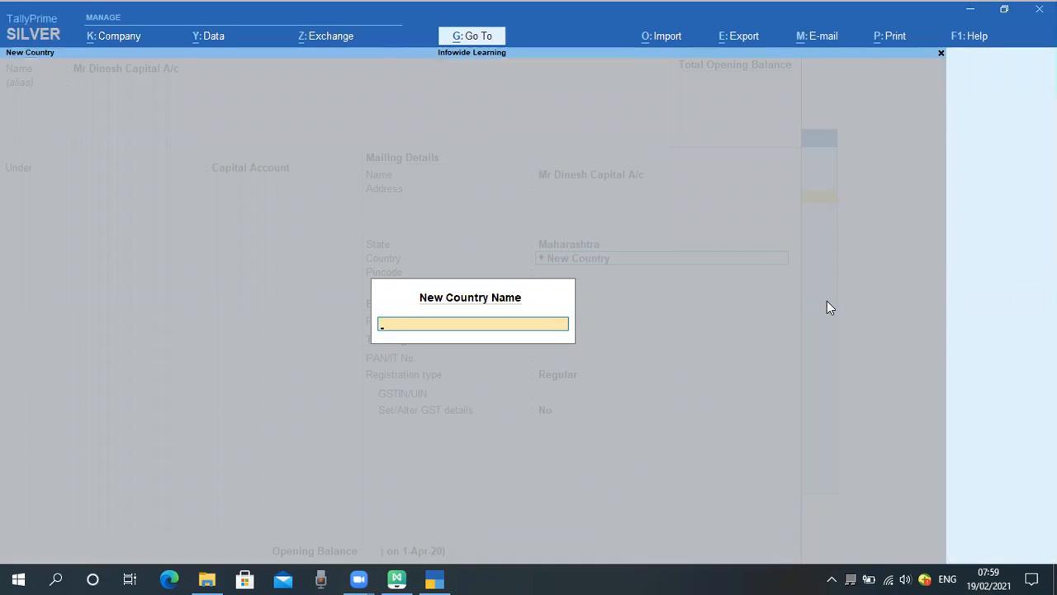
key(Escape)
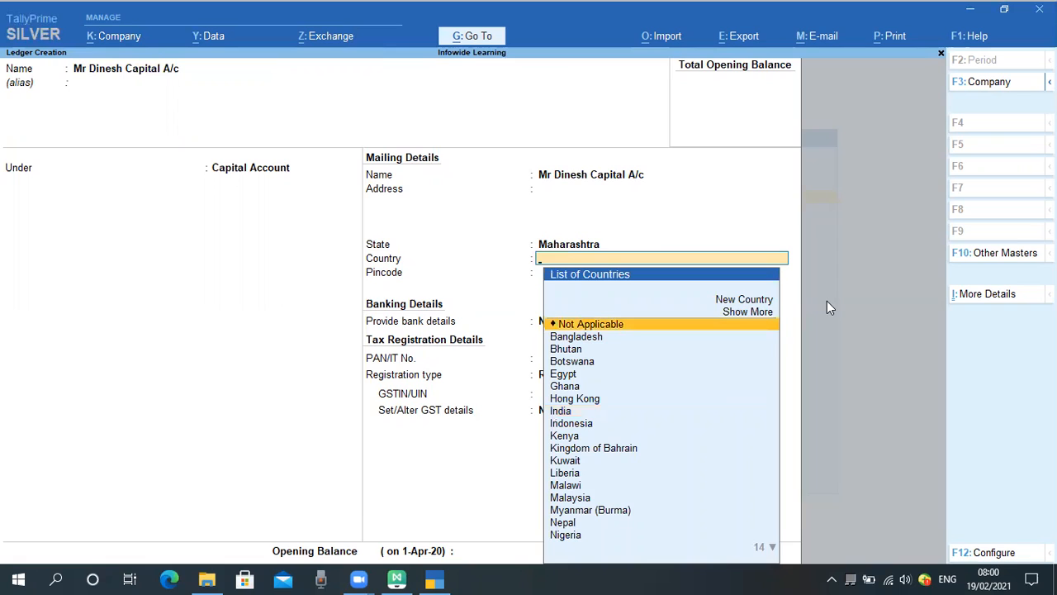
key(Up)
key(Return)
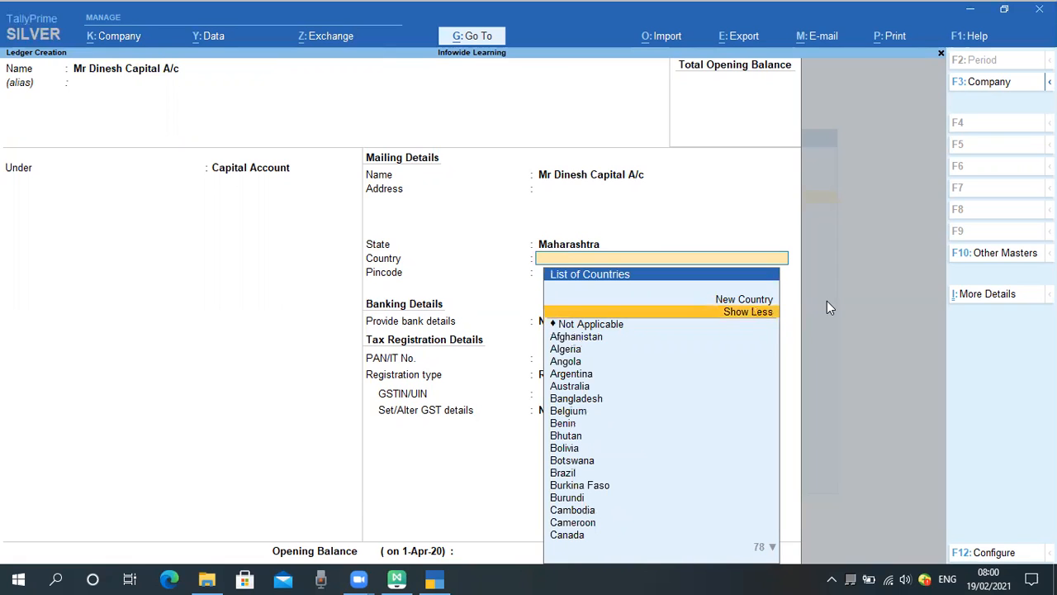
key(Return)
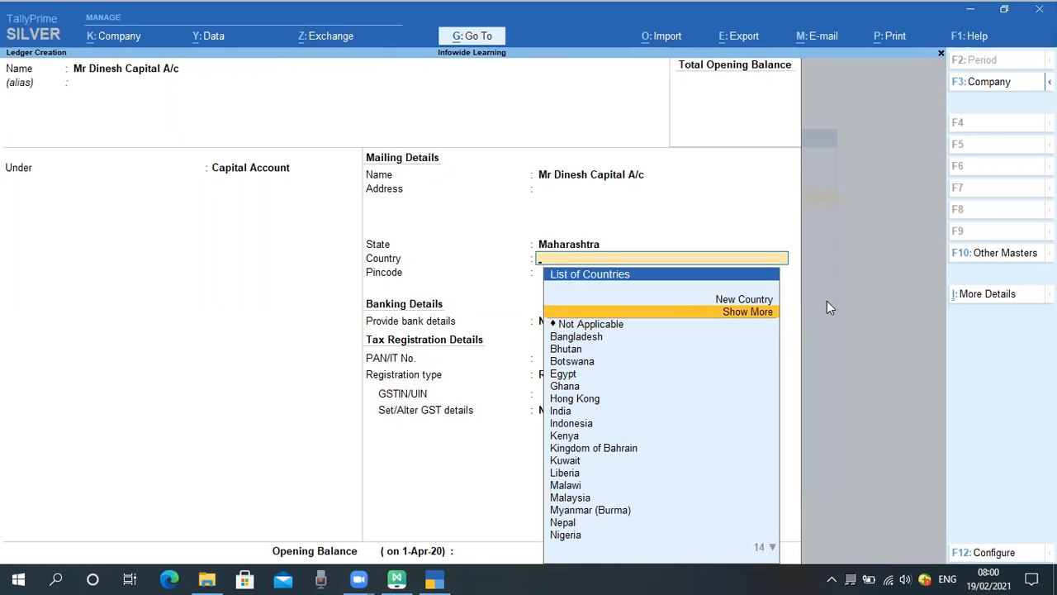
Select India as the country in the ledger's mailing details.
key(Down)
key(Down)
key(Down)
key(Down)
key(Down)
key(Down)
key(Down)
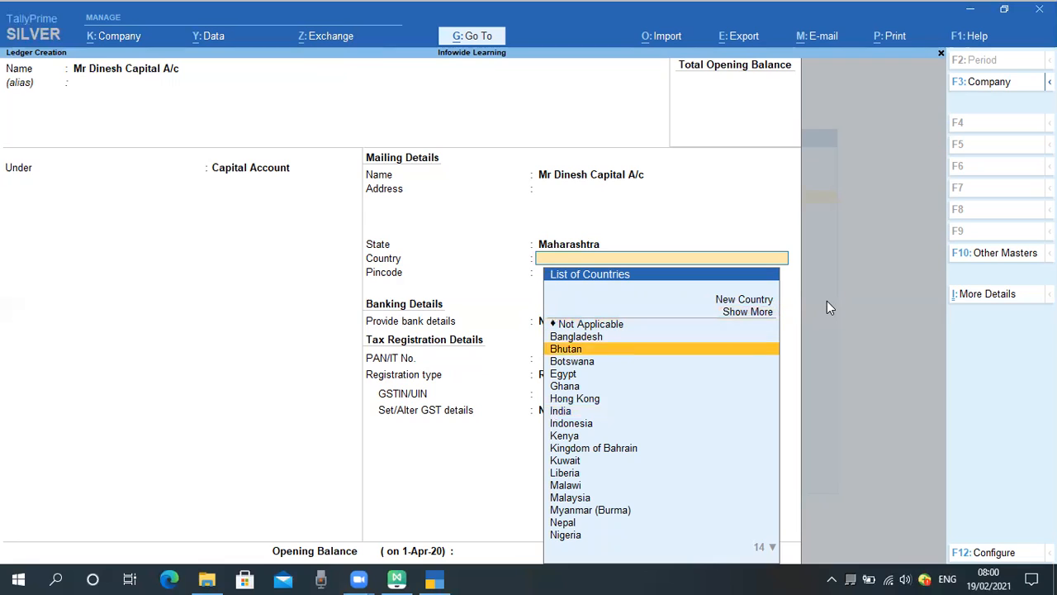
key(Down)
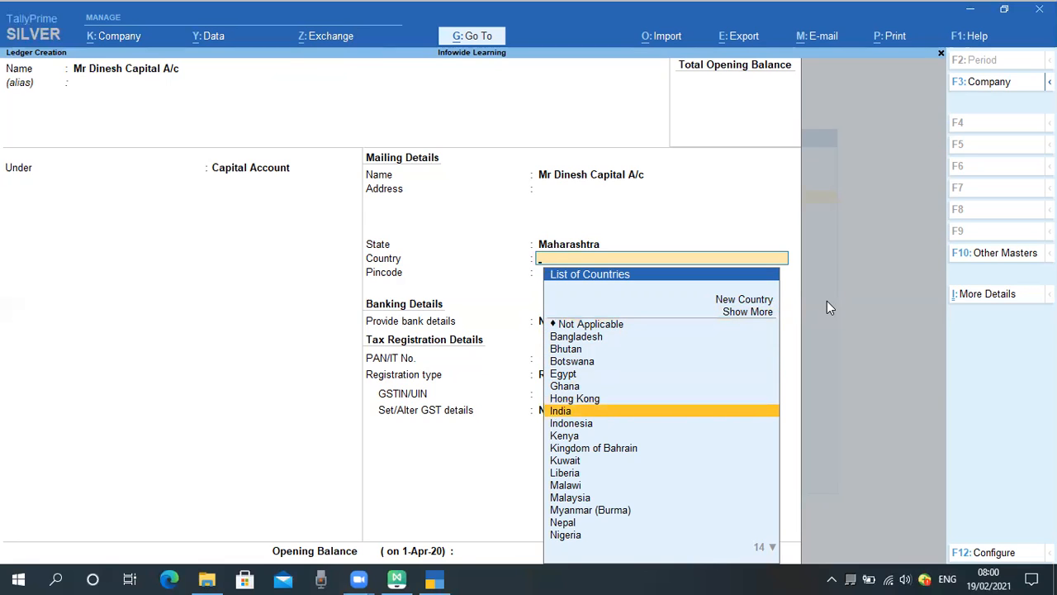
key(Return)
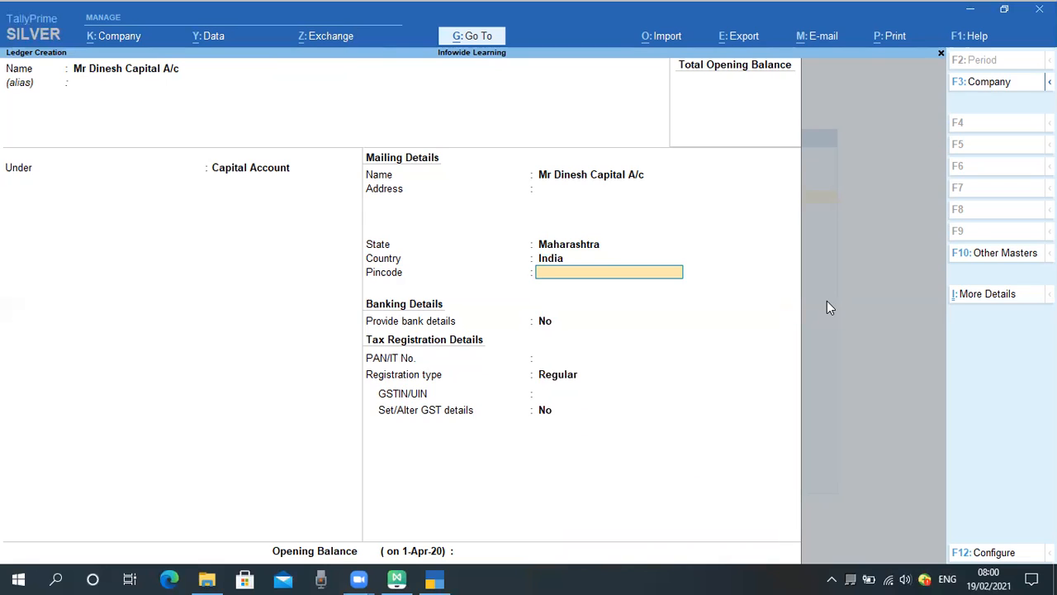
Enter the ledger's postal pincode and set the option to provide bank details to Yes.
text(411011)
key(Return)
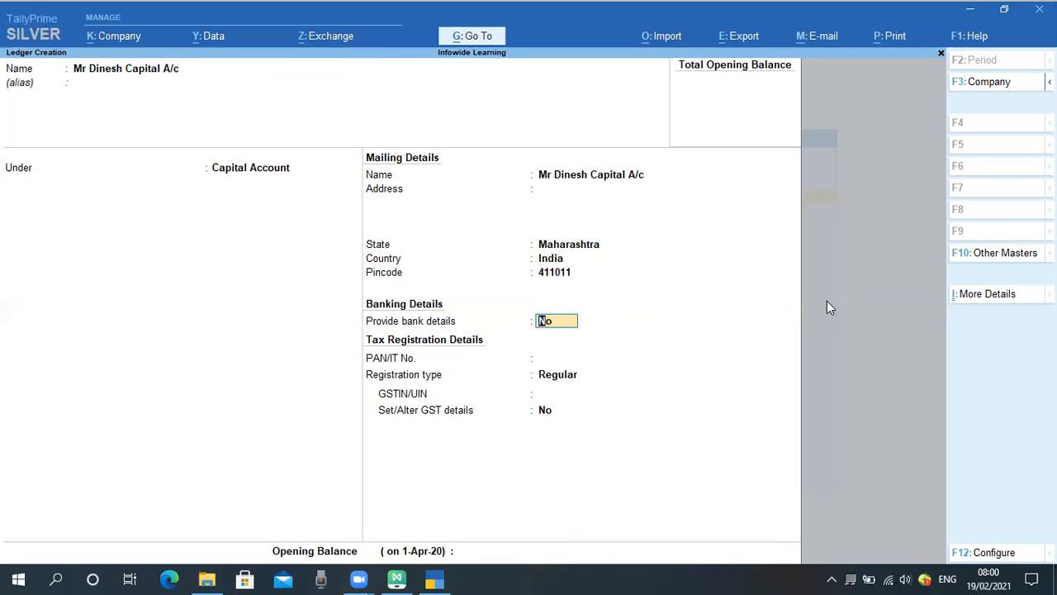
text(y)
key(Return)
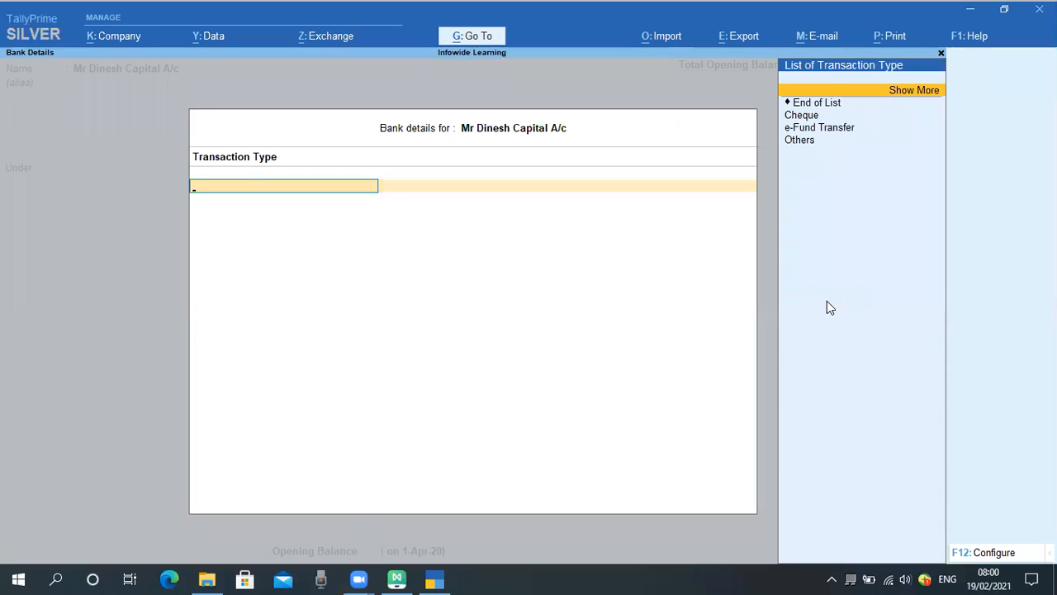
End the bank transaction type list without any entry and set the ledger's option to provide bank details to No.
key(Down)
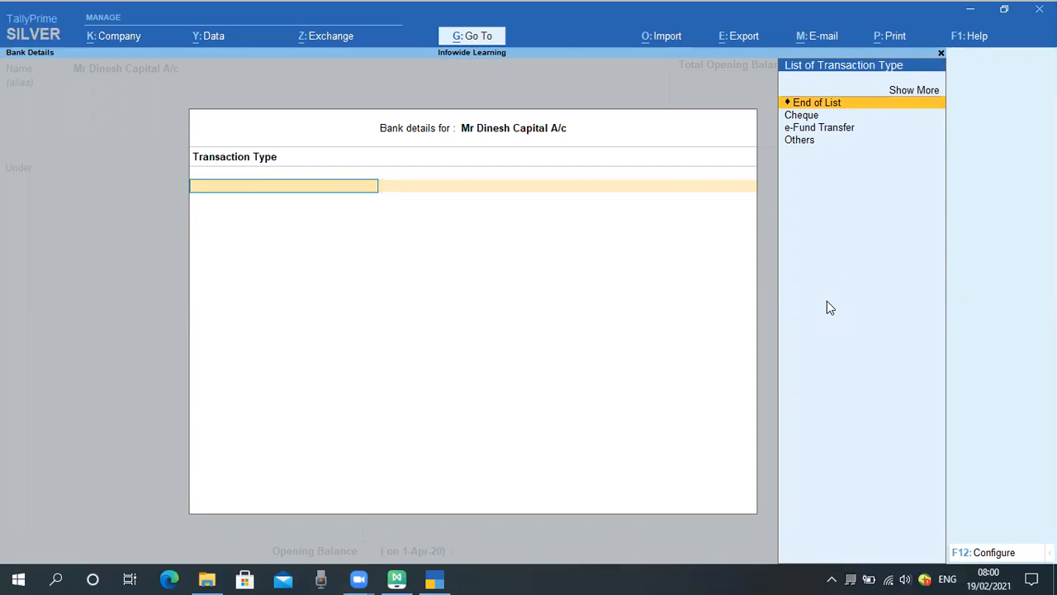
key(Return)
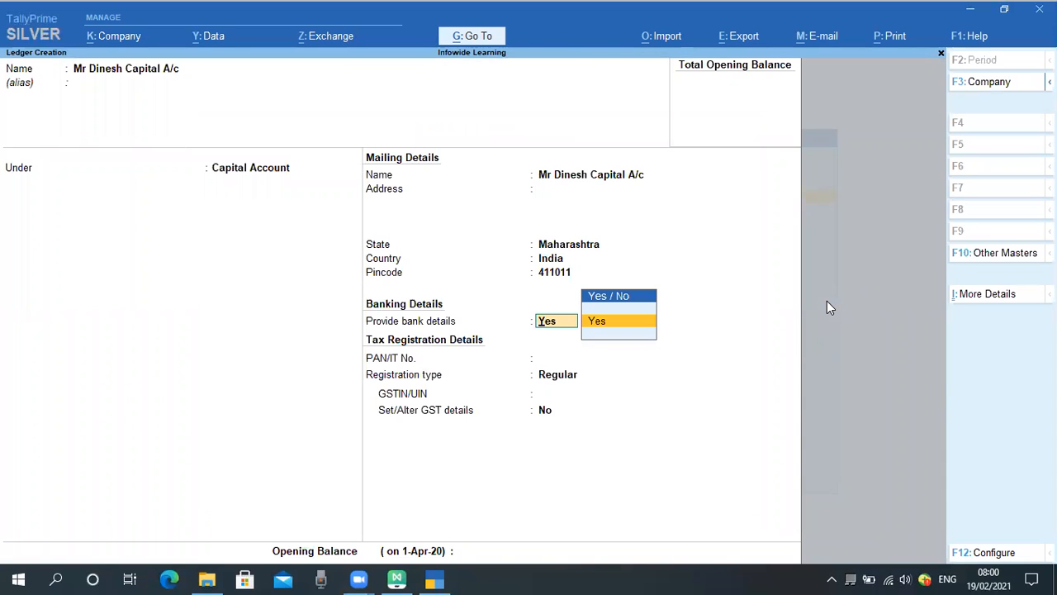
key(m)
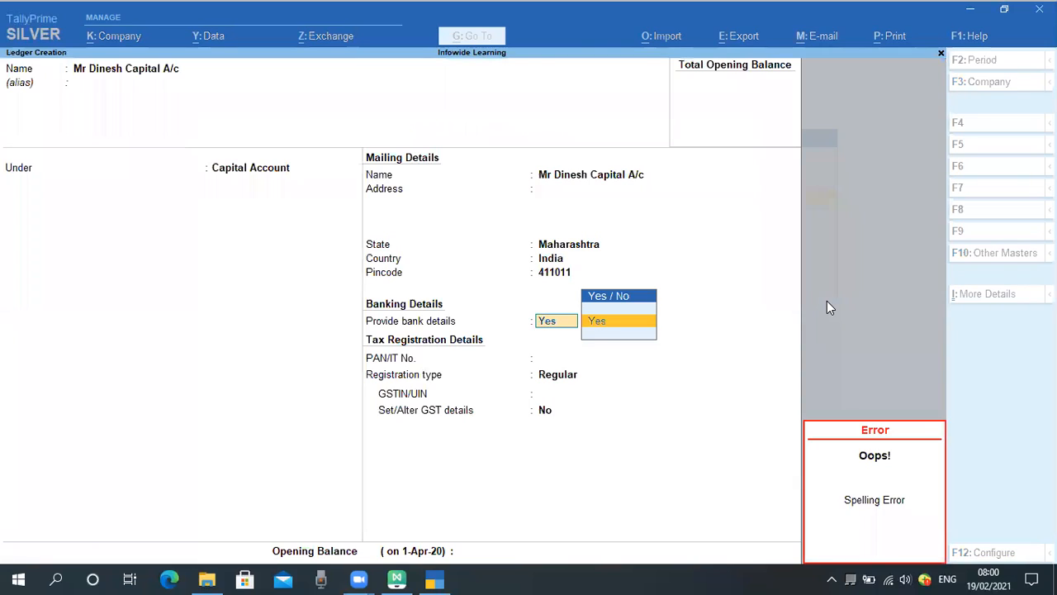
key(BackSpace)
key(BackSpace)
key(BackSpace)
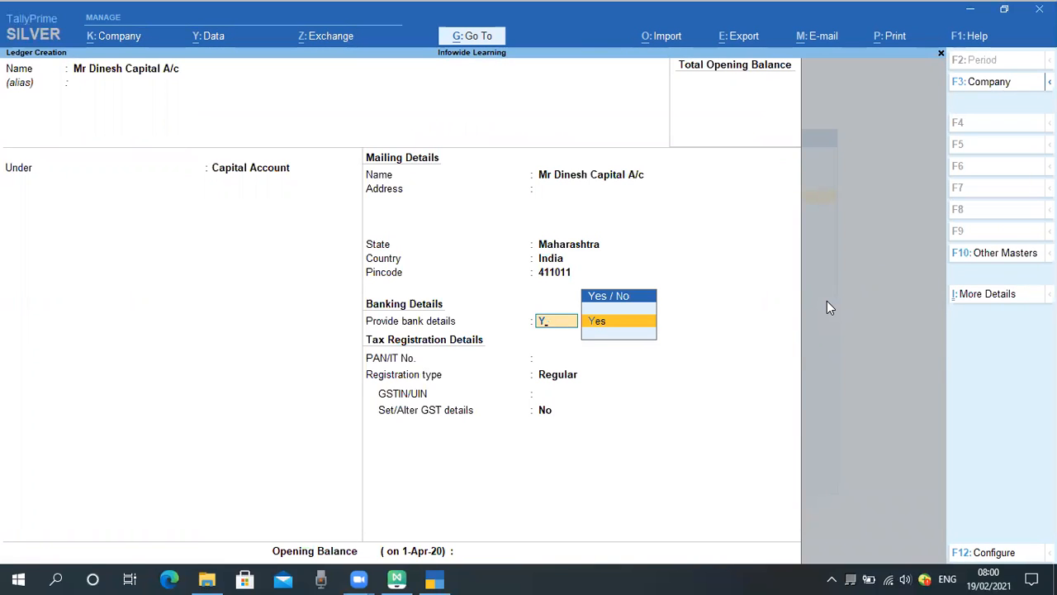
key(Return)
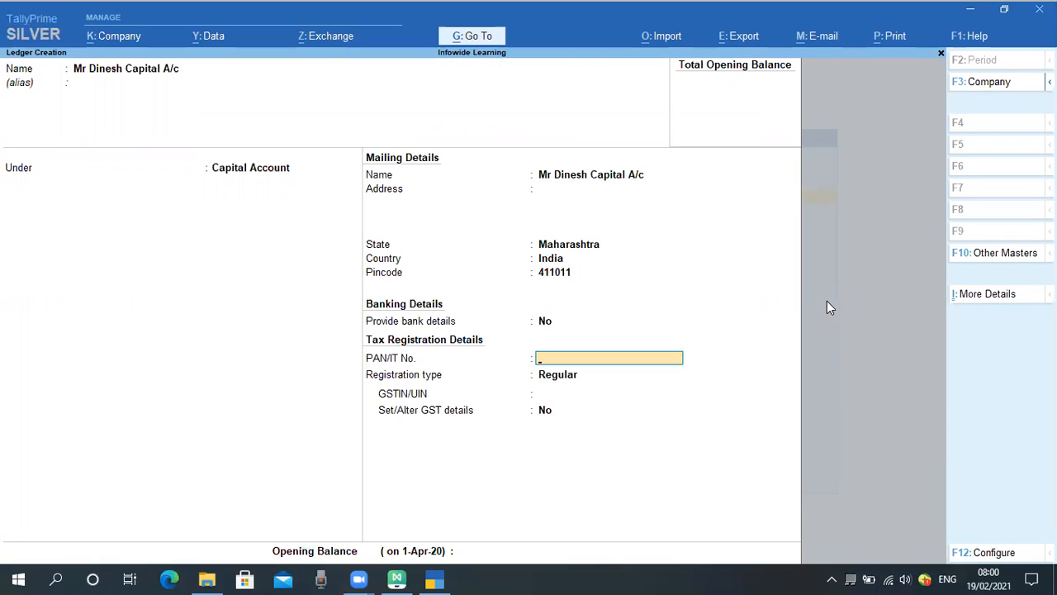
Accept Regular registration with blank PAN and GSTIN and GST details at No, and save the ledger without an opening balance.
key(Return)
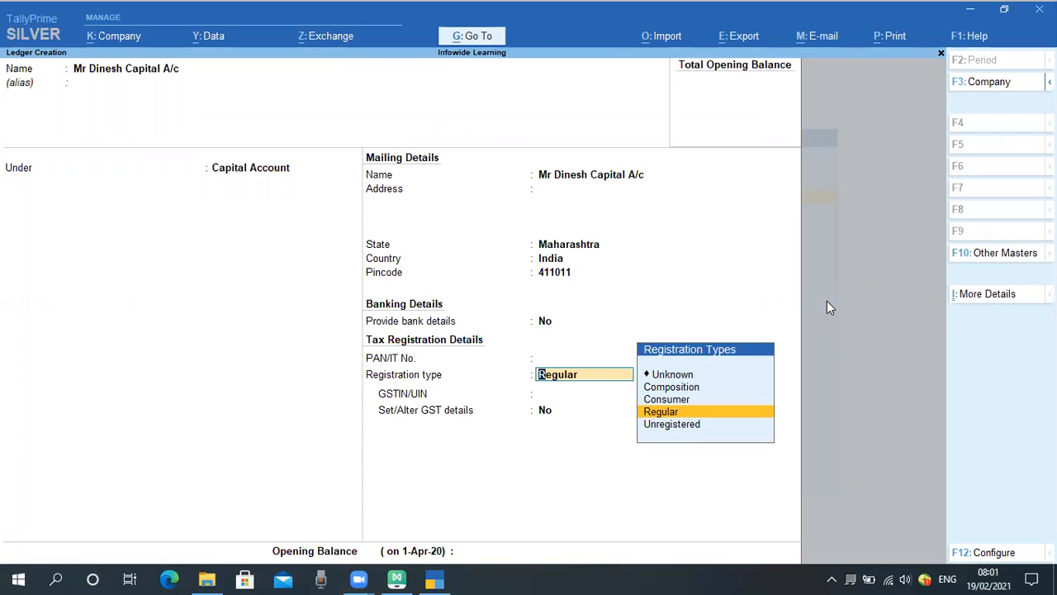
key(Return)
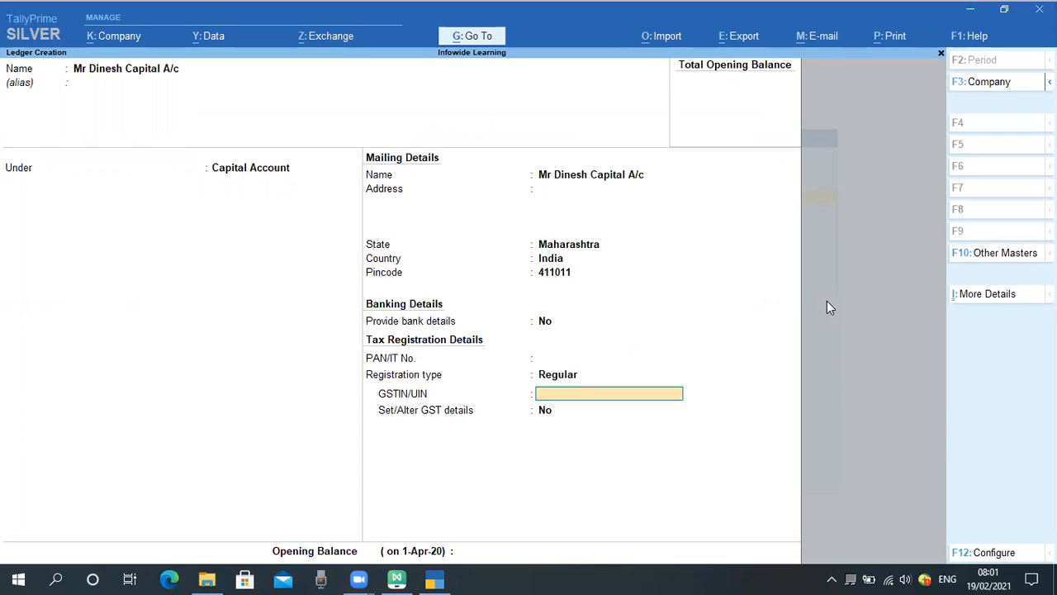
key(Return)
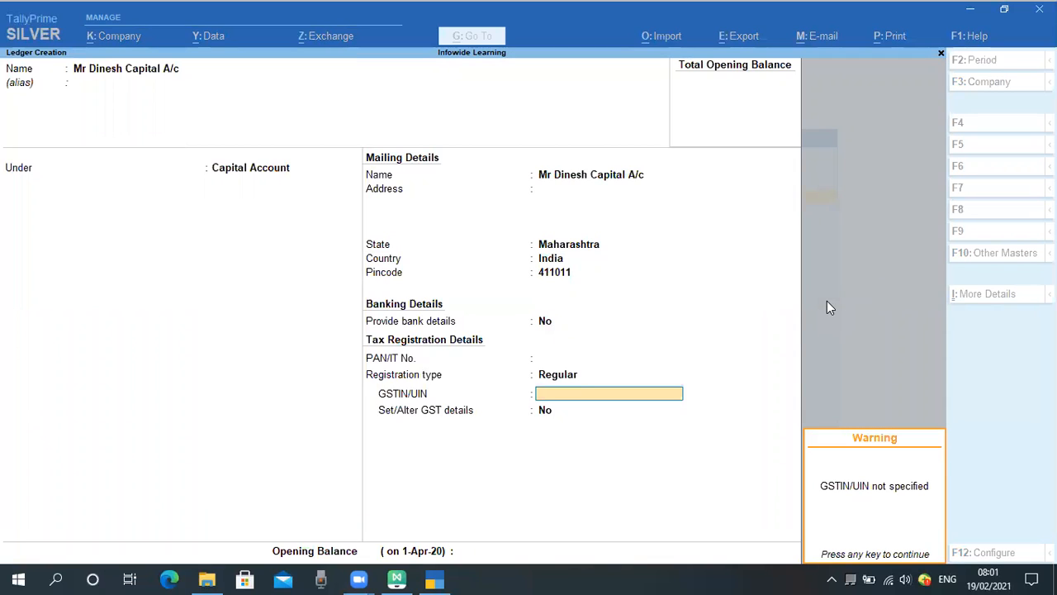
key(Return)
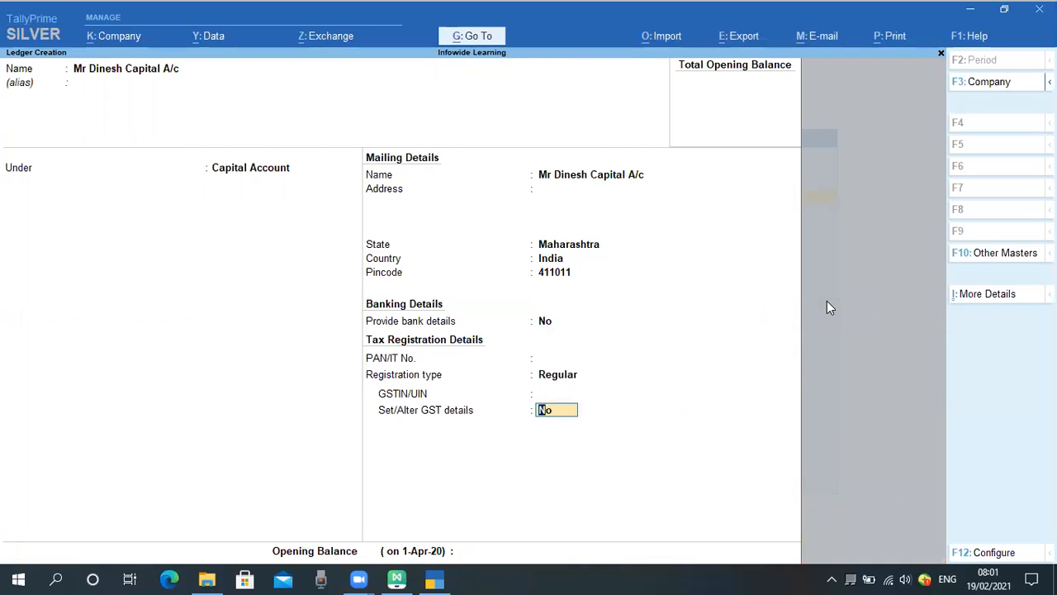
key(Return)
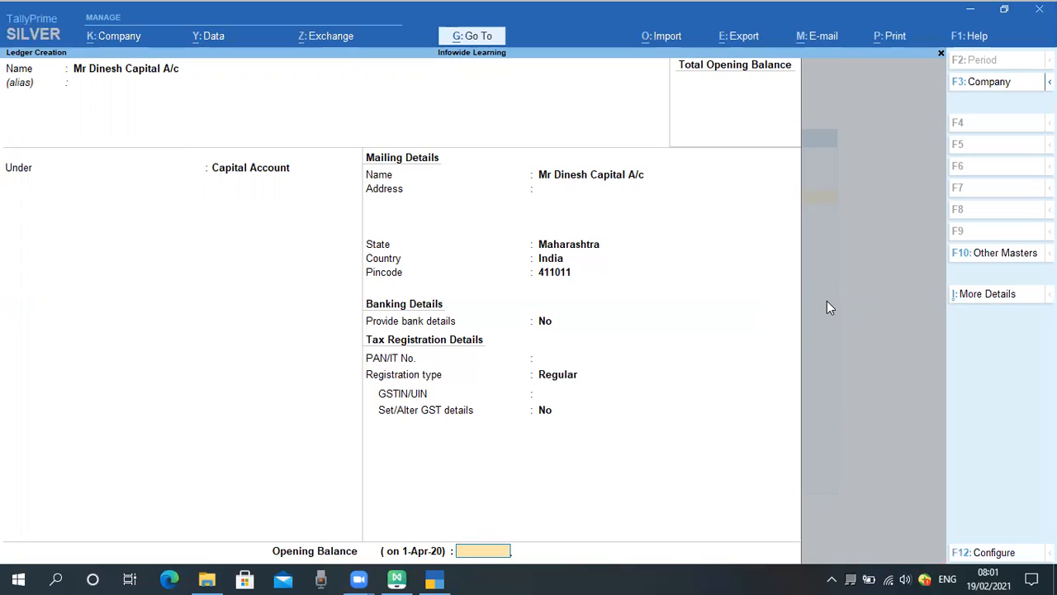
key(Return)
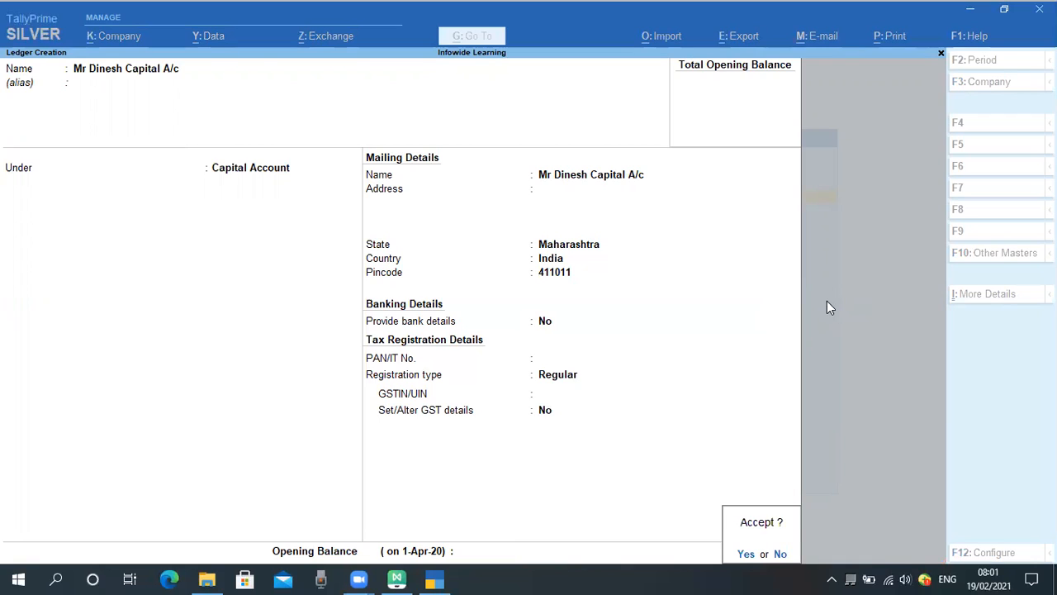
key(y)
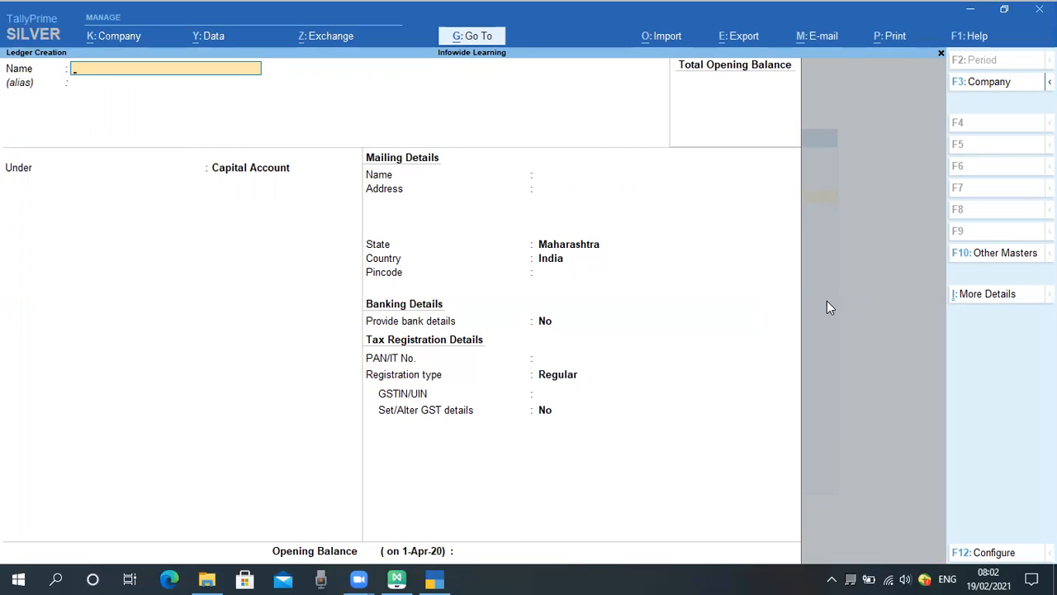
Name a new ledger with the second capital holder's name followed by "Capital A/c".
text(Mr Harshal Capital)
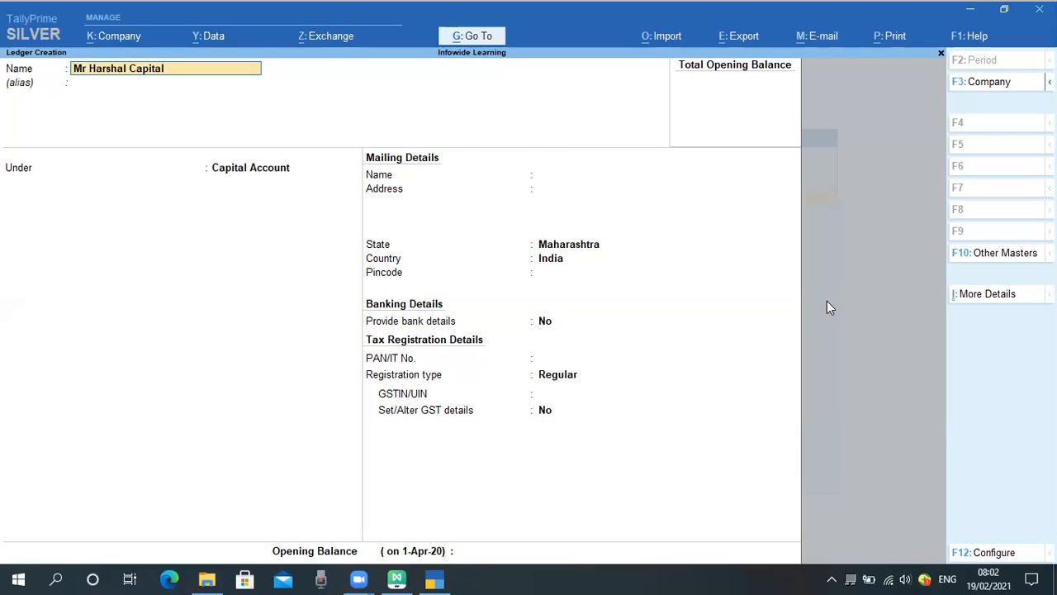
text( A/c)
key(Return)
key(BackSpace)
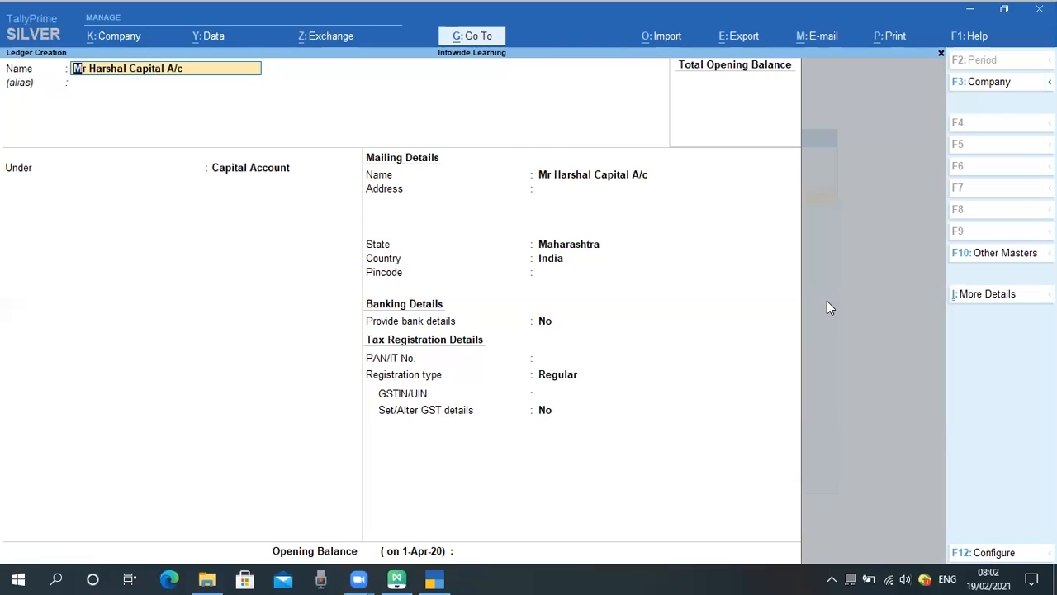
key(Right)
key(Right)
key(Right)
key(Right)
key(Right)
key(Right)
key(Return)
key(Return)
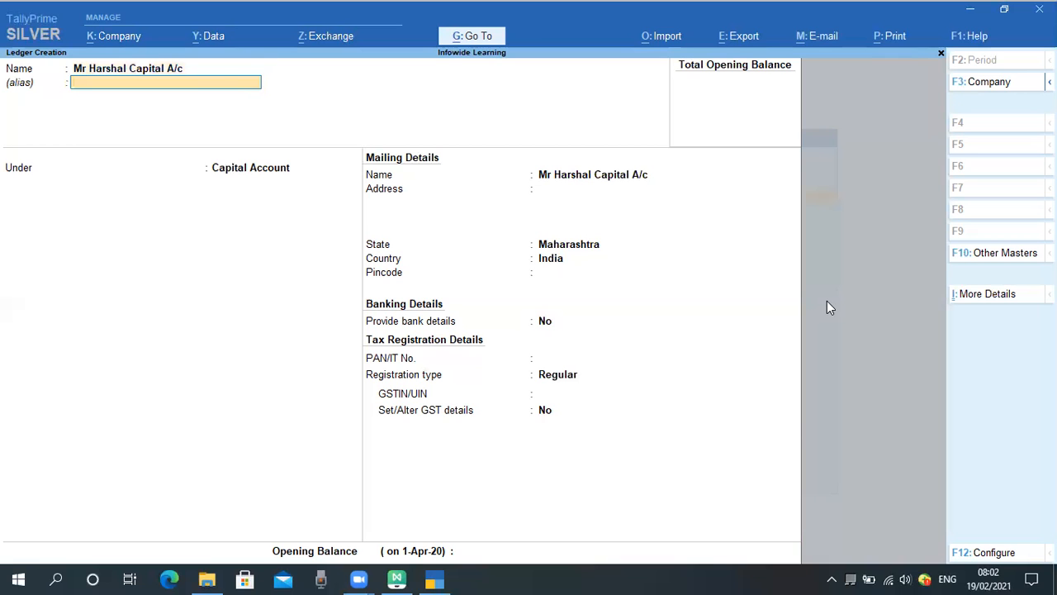
Keep the ledger under Capital Account with a blank alias, address and pincode, the state Maharashtra and the country India.
key(Return)
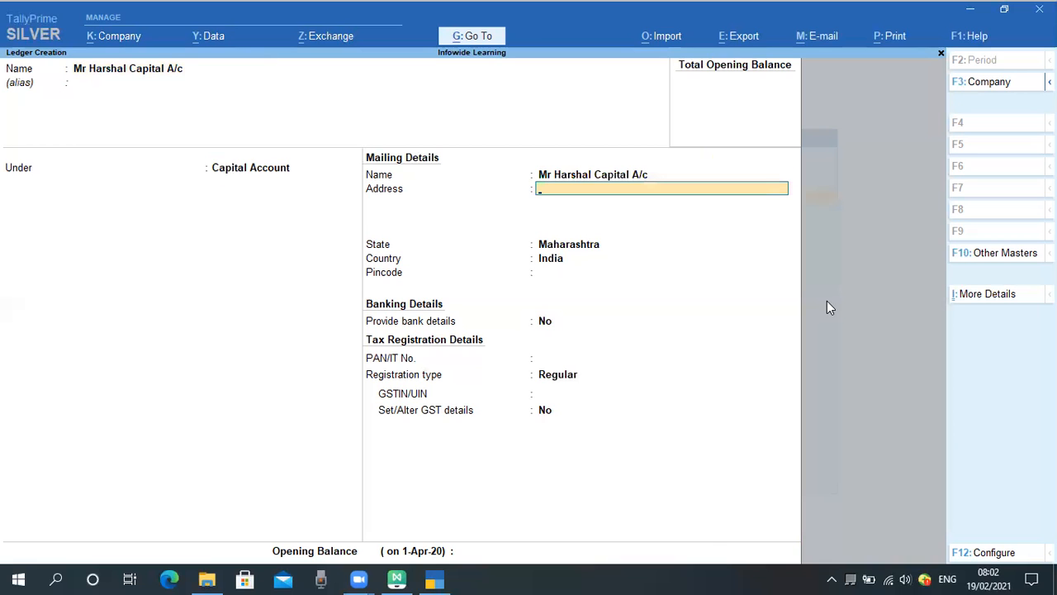
key(Return)
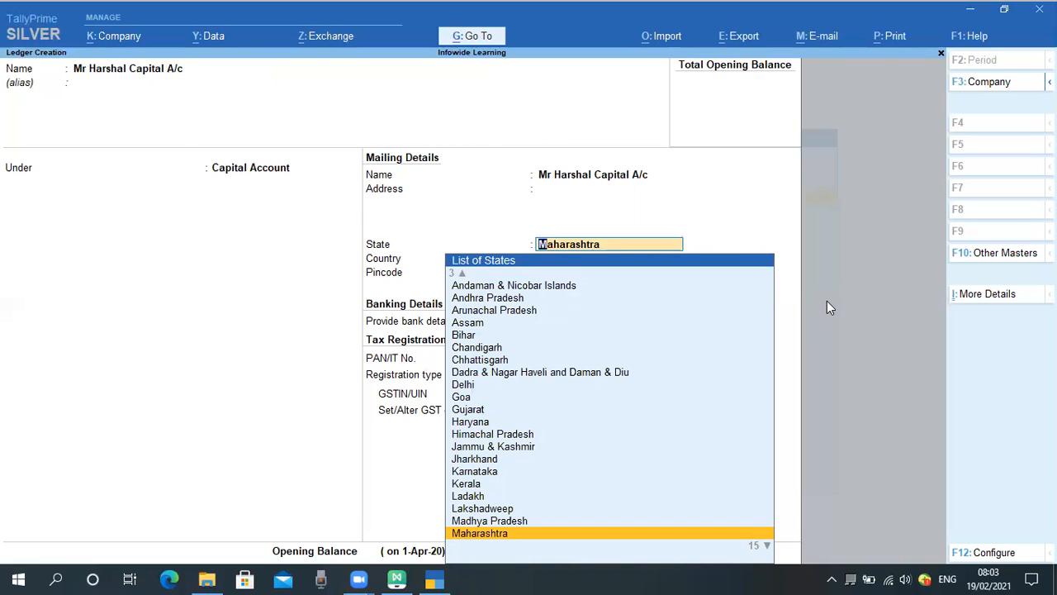
key(Return)
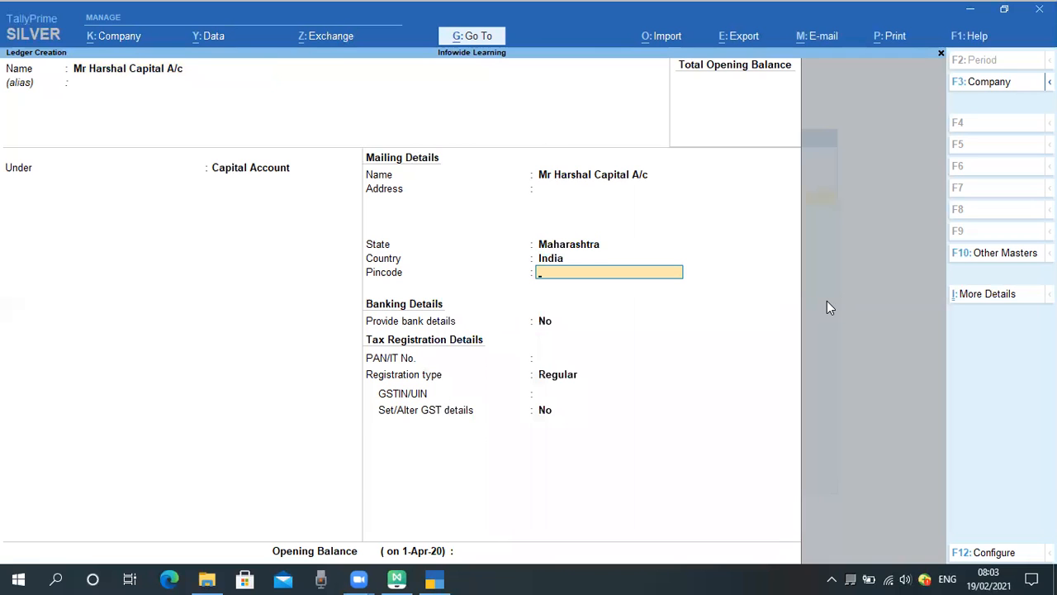
key(BackSpace)
key(BackSpace)
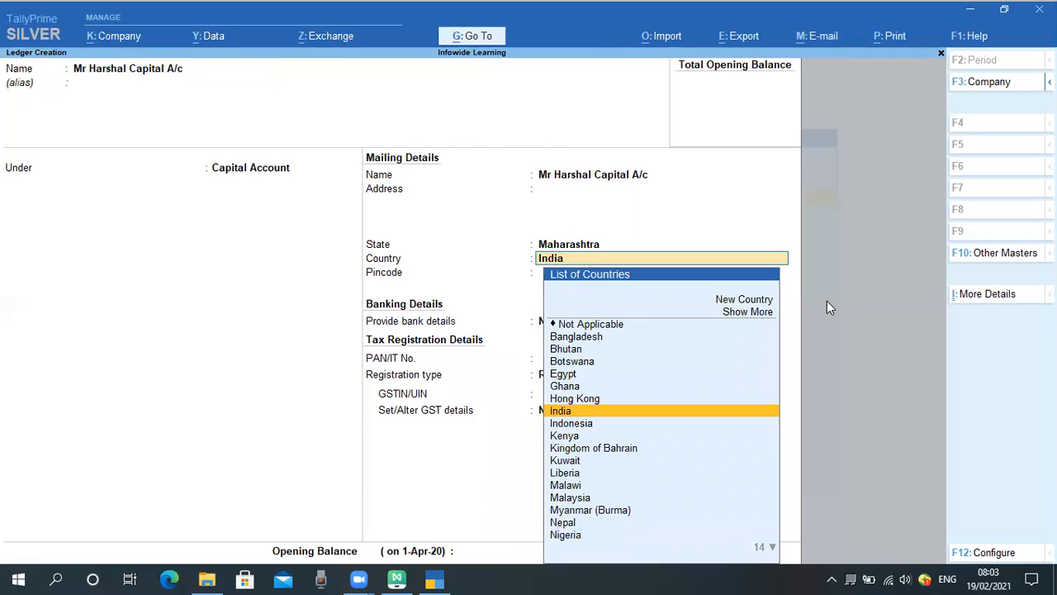
key(Return)
key(Return)
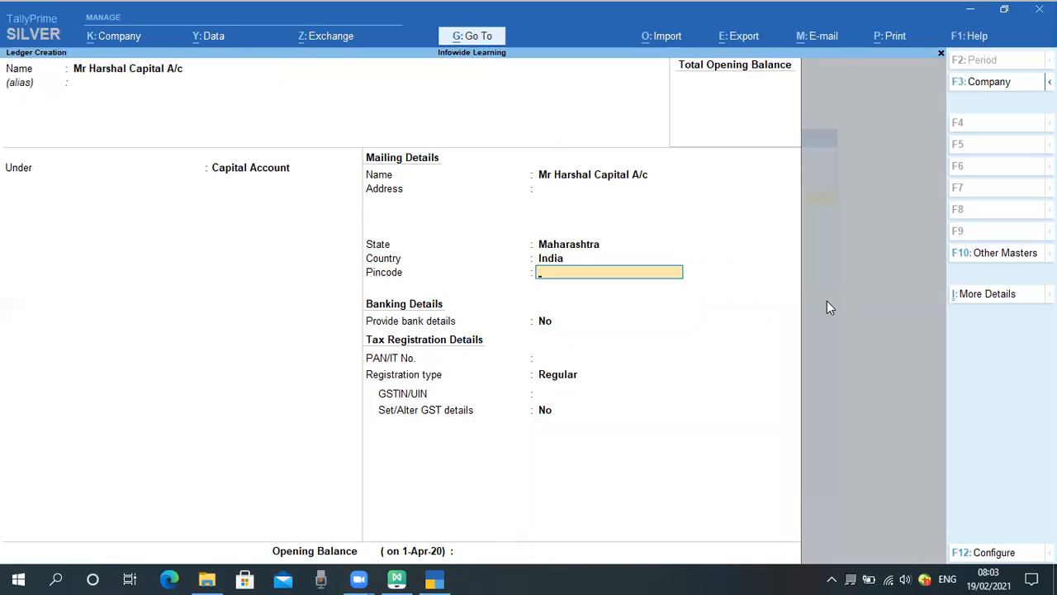
key(Return)
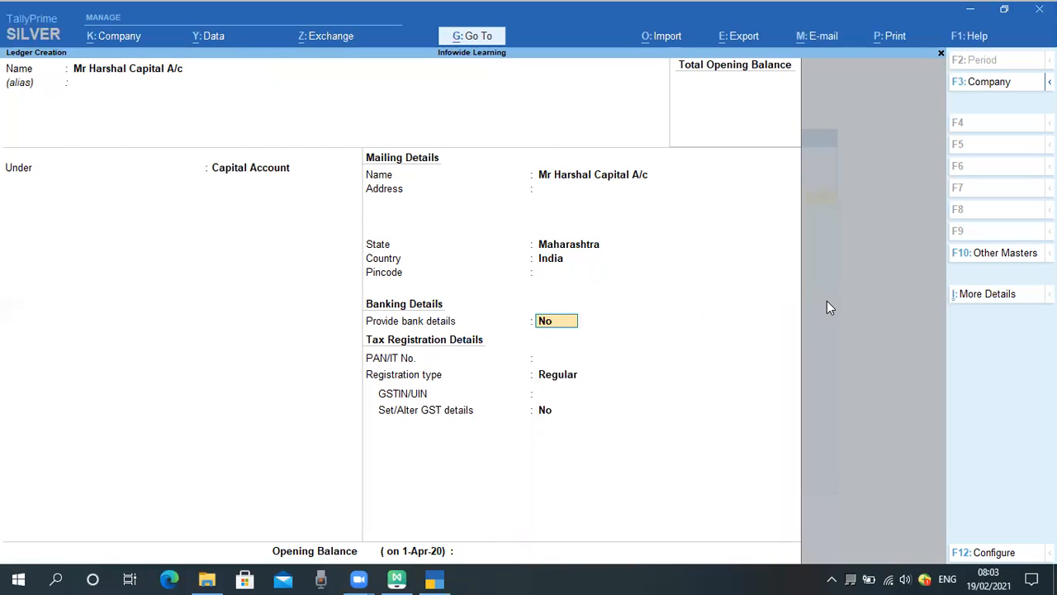
Keep bank and GST details at No with Regular registration, and save the second capital ledger without an opening balance.
key(Return)
key(Return)
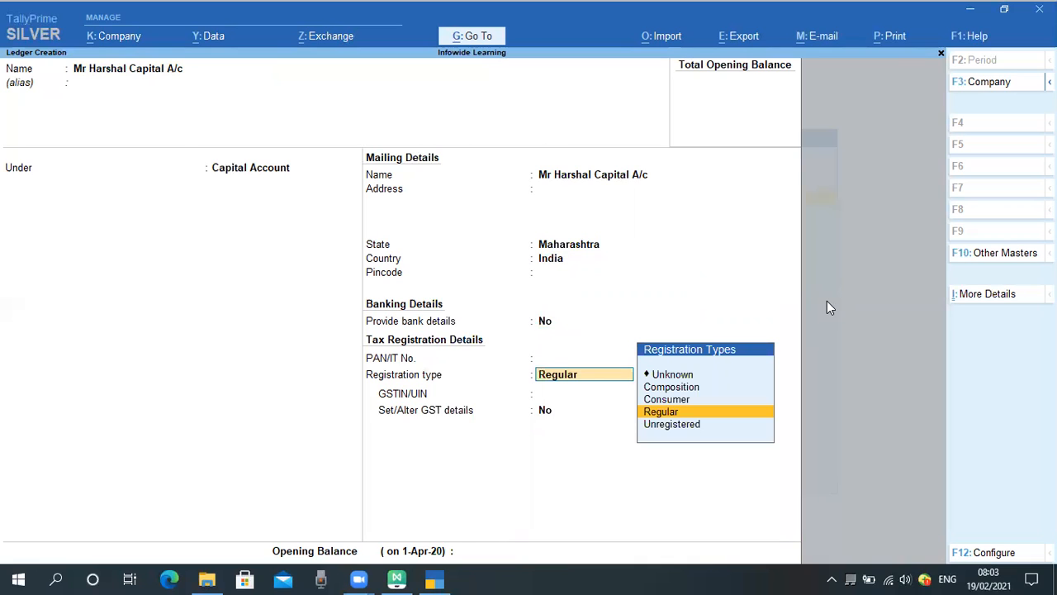
key(Return)
key(Return)
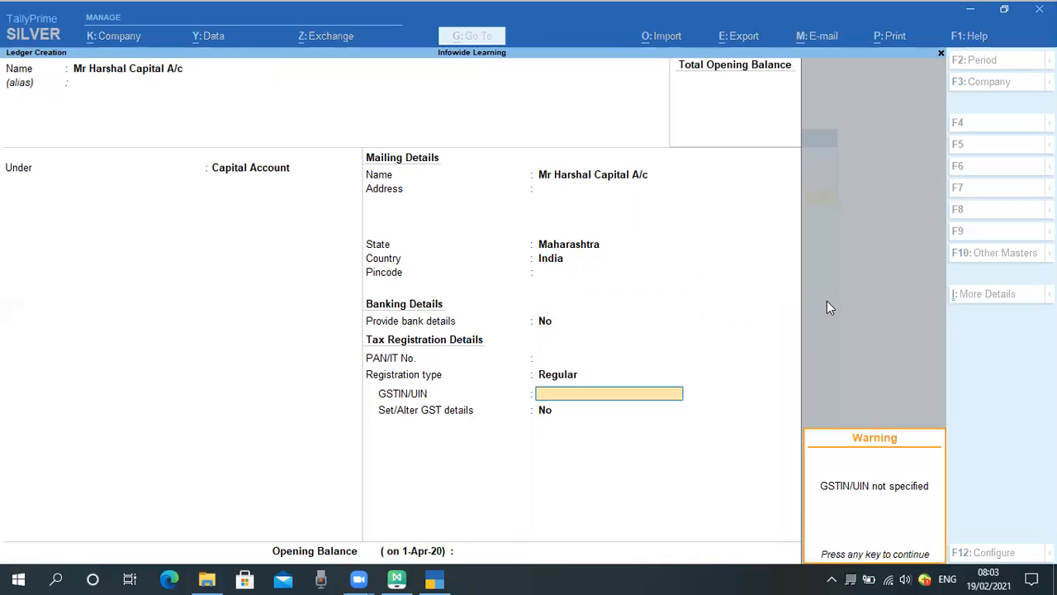
key(Return)
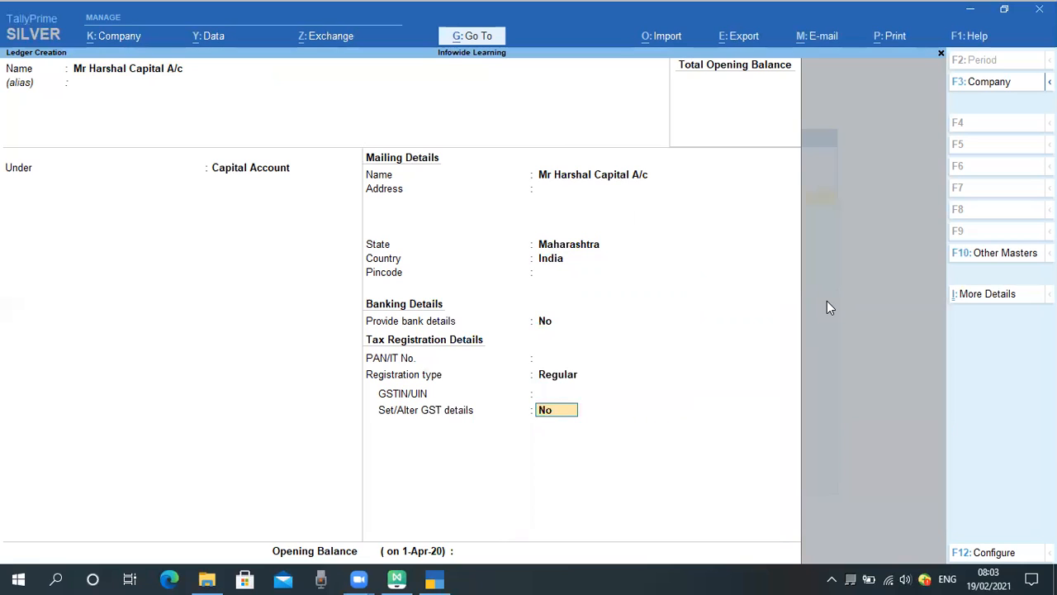
key(Return)
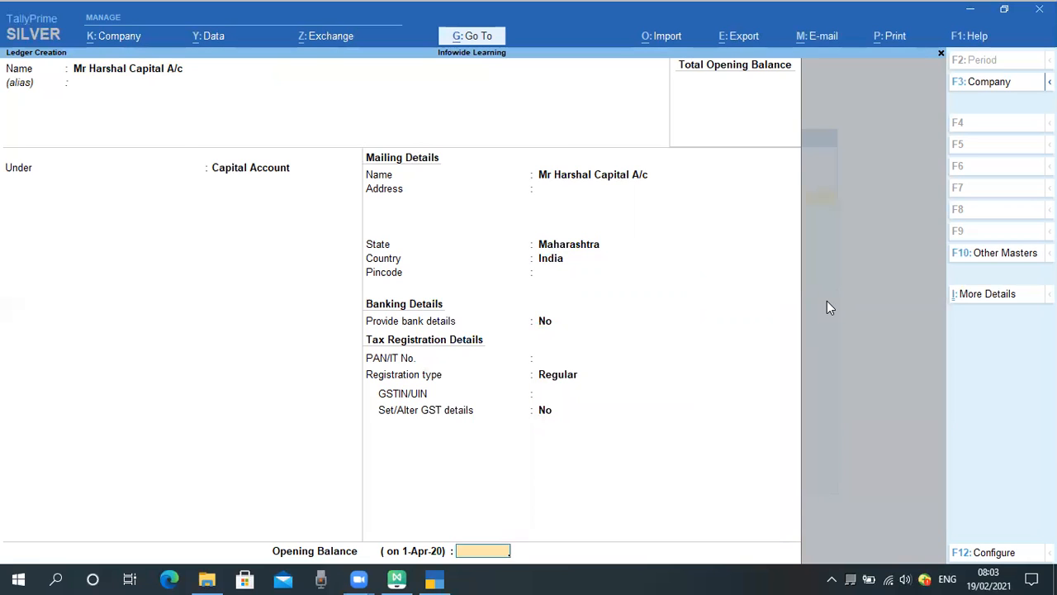
key(Return)
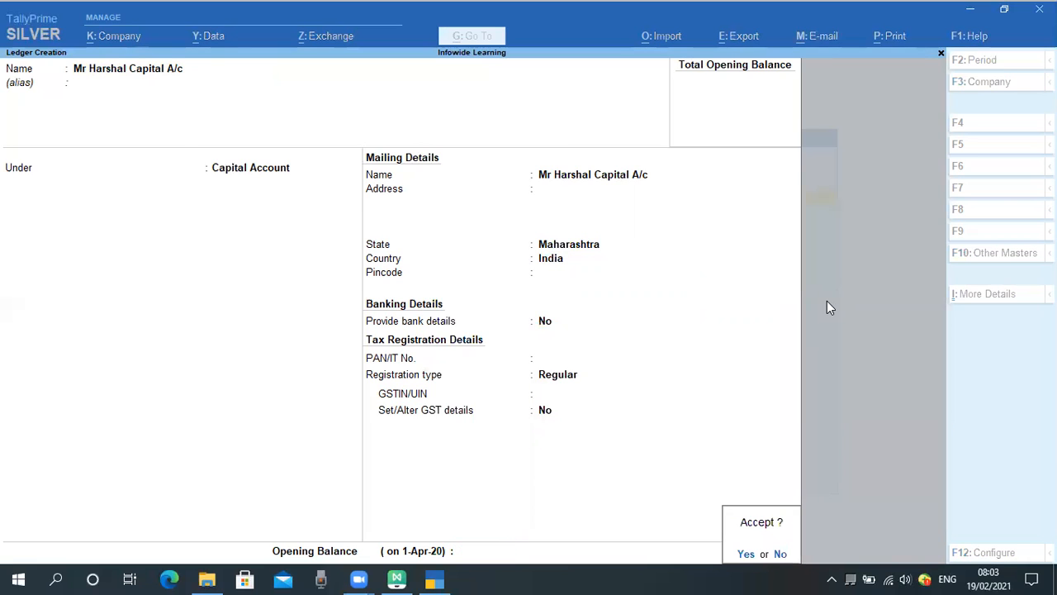
key(y)
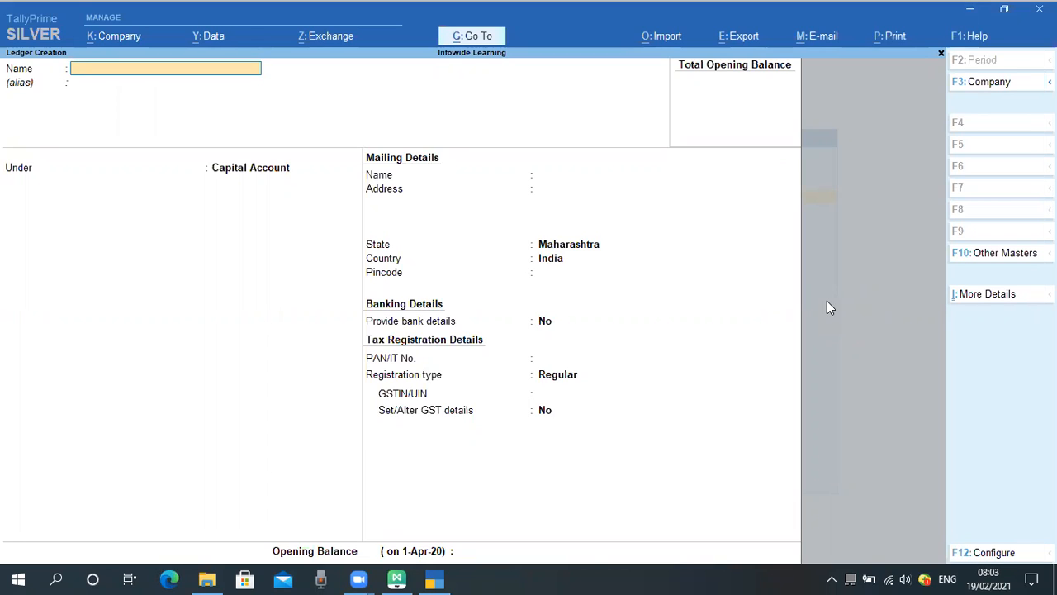
Name a new ledger "SBI Current A/c" followed by the account number.
text(SB)
text(I Current A/c  12134)
key(BackSpace)
key(BackSpace)
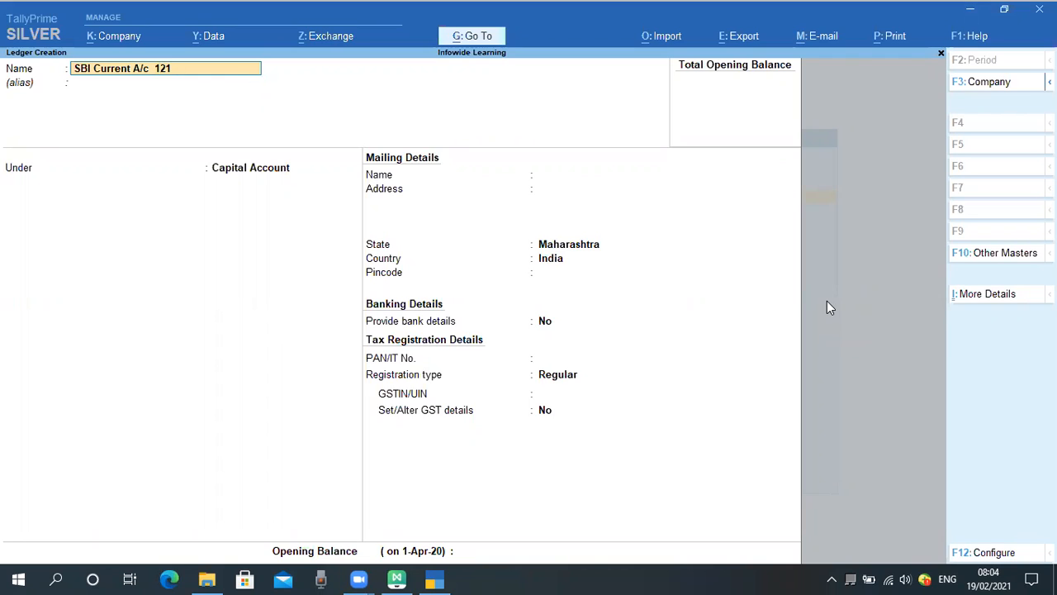
text(34)
key(Return)
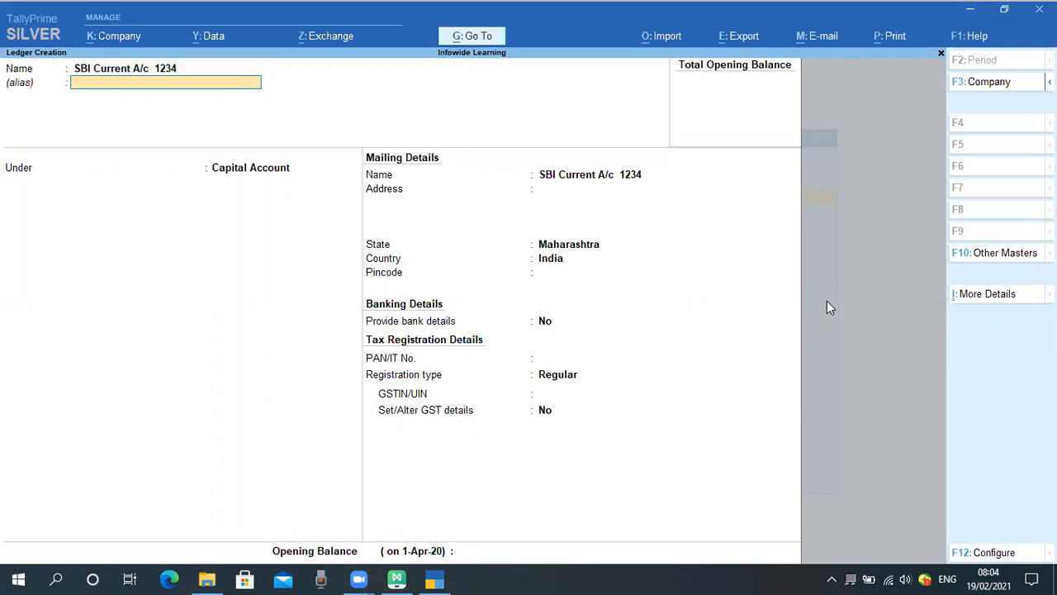
key(BackSpace)
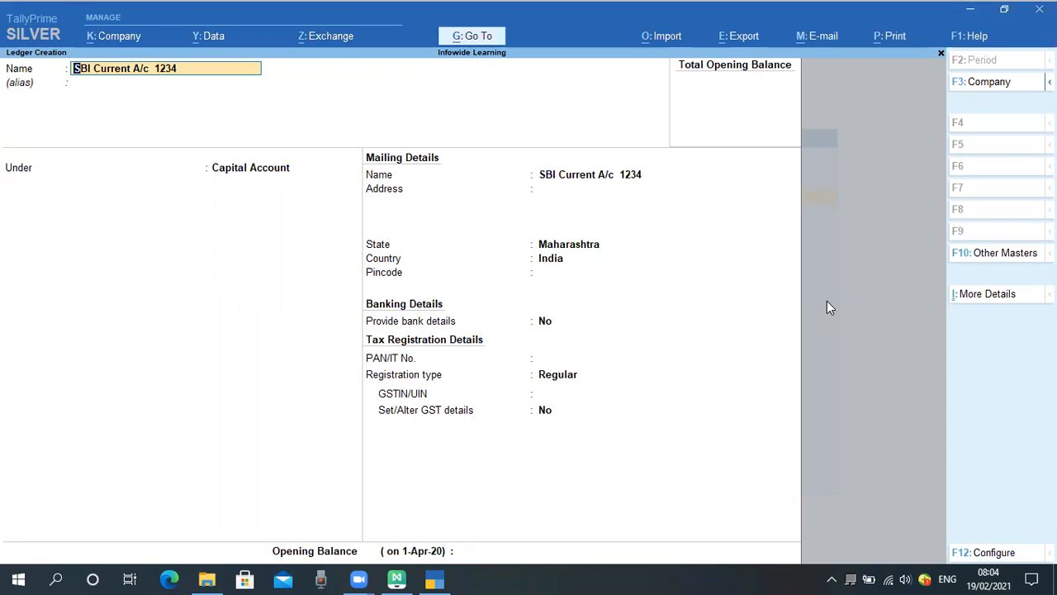
key(Return)
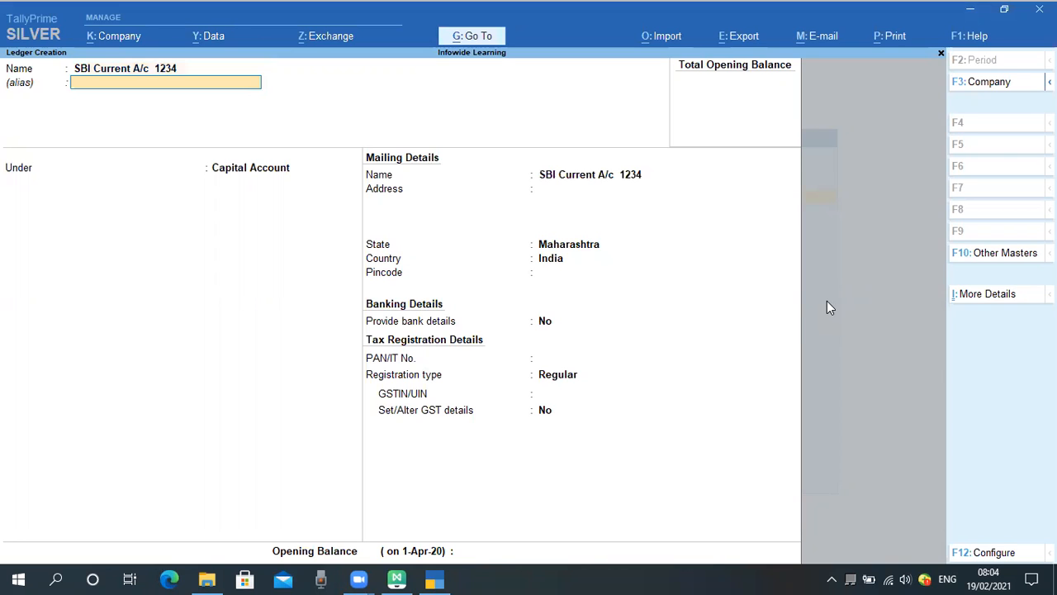
Place the SBI current account ledger under Bank Accounts and enter its bank account number.
key(Return)
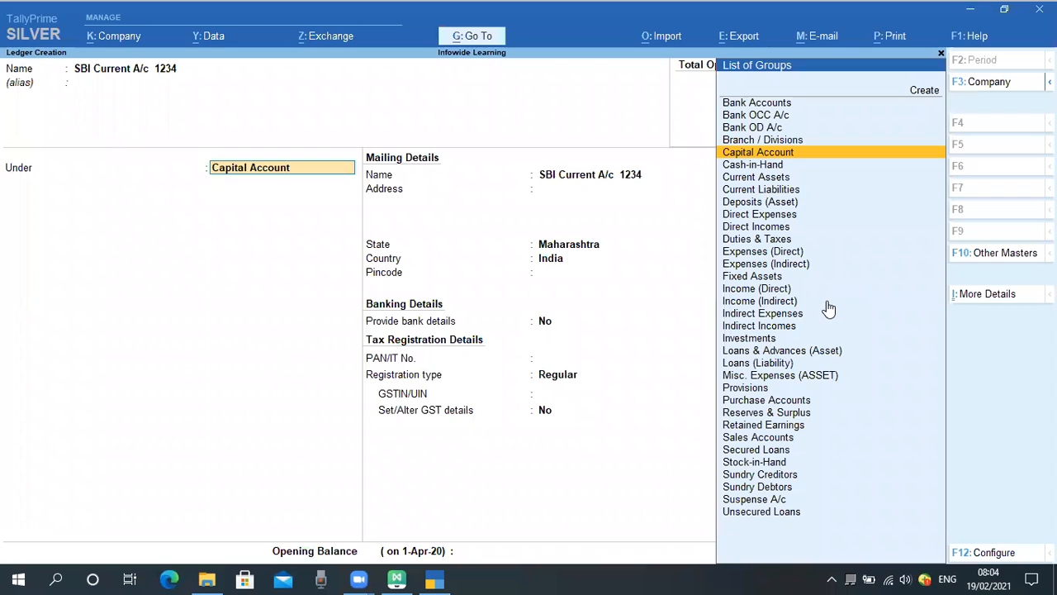
key(Up)
key(Up)
key(Up)
key(Up)
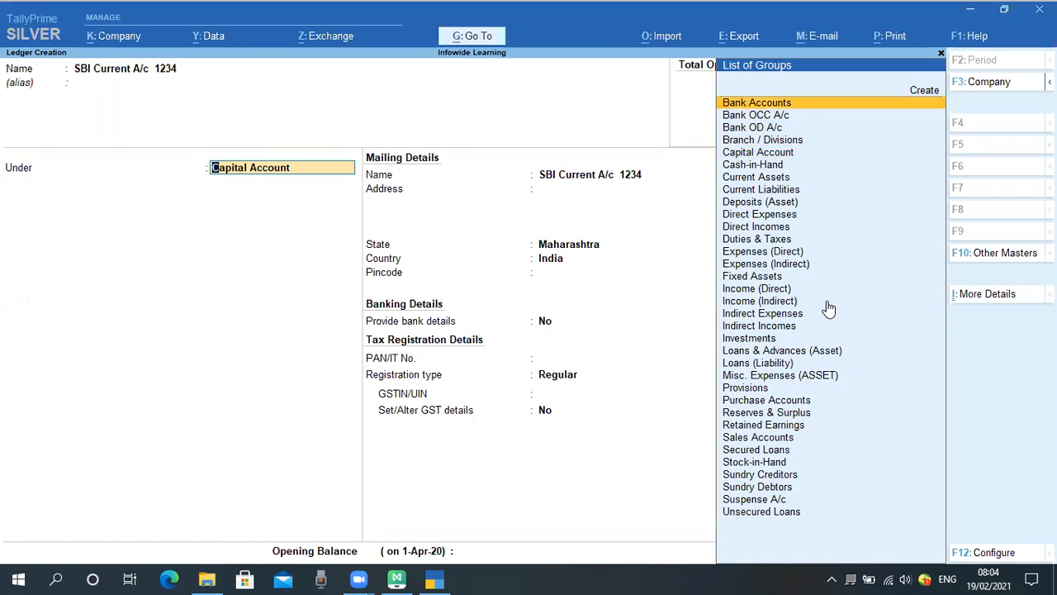
key(Return)
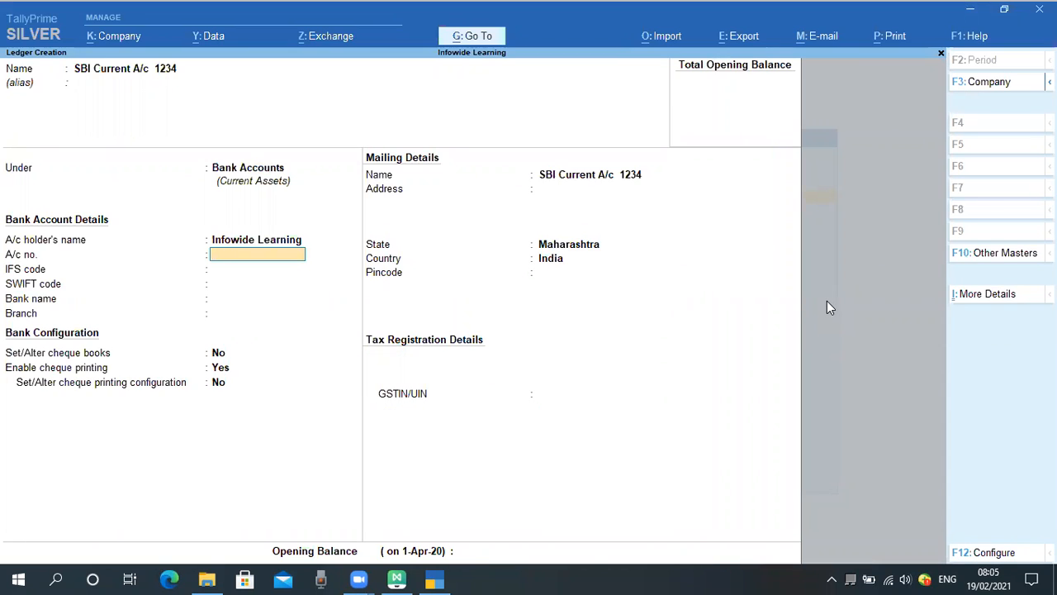
text(1234)
key(Return)
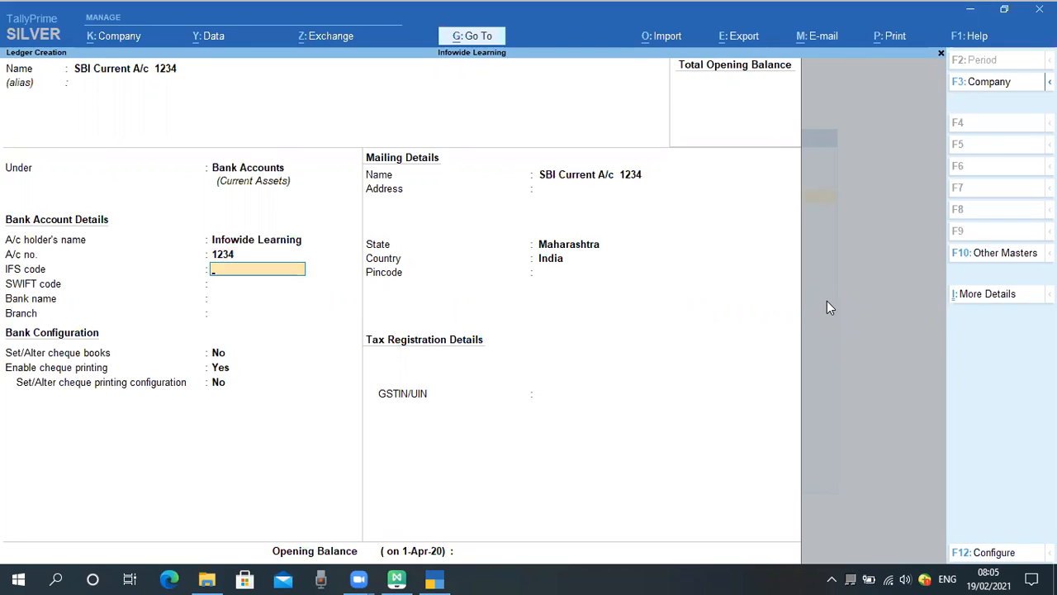
Leave the SBI ledger's IFS code, SWIFT code and branch blank, with the bank name set to Not Applicable.
key(Return)
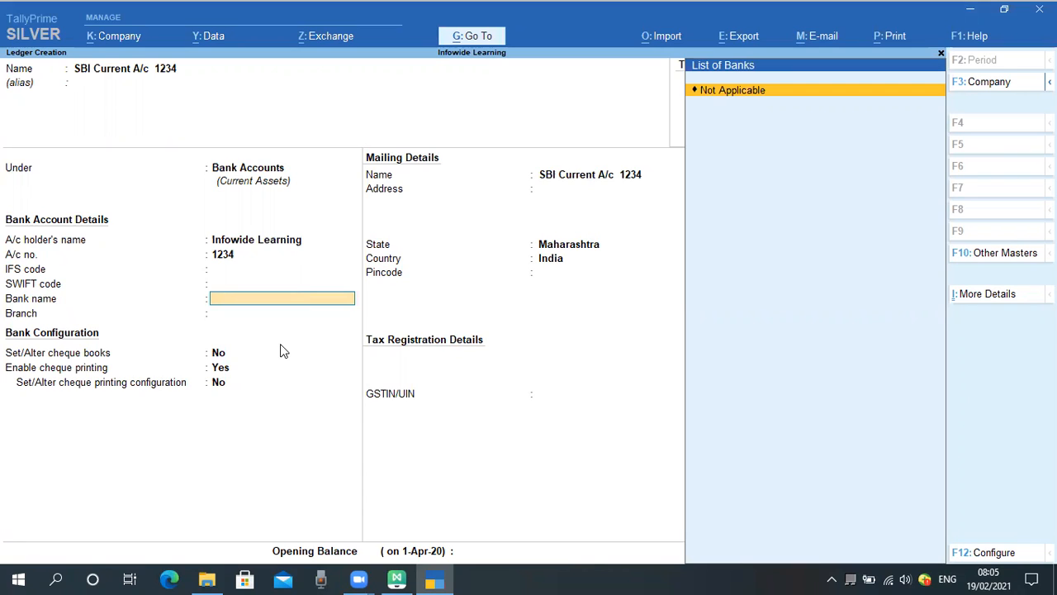
text(B)
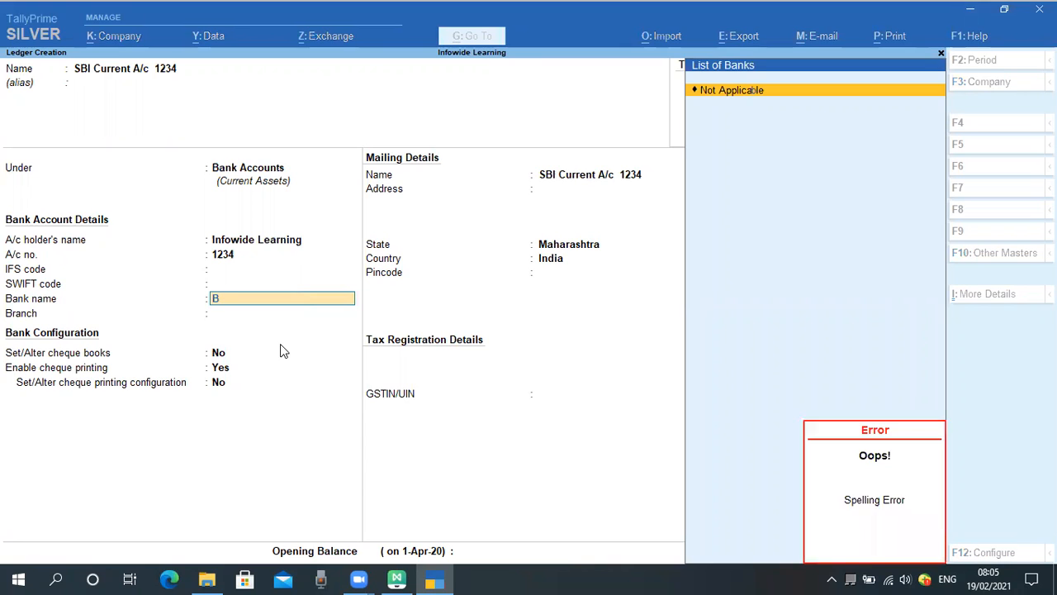
key(BackSpace)
key(BackSpace)
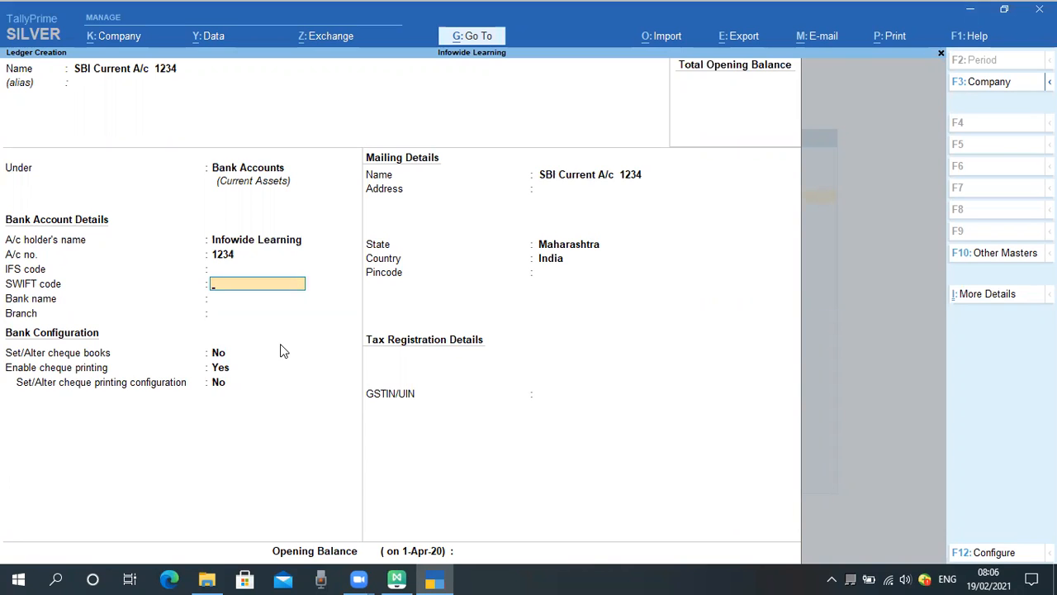
key(Return)
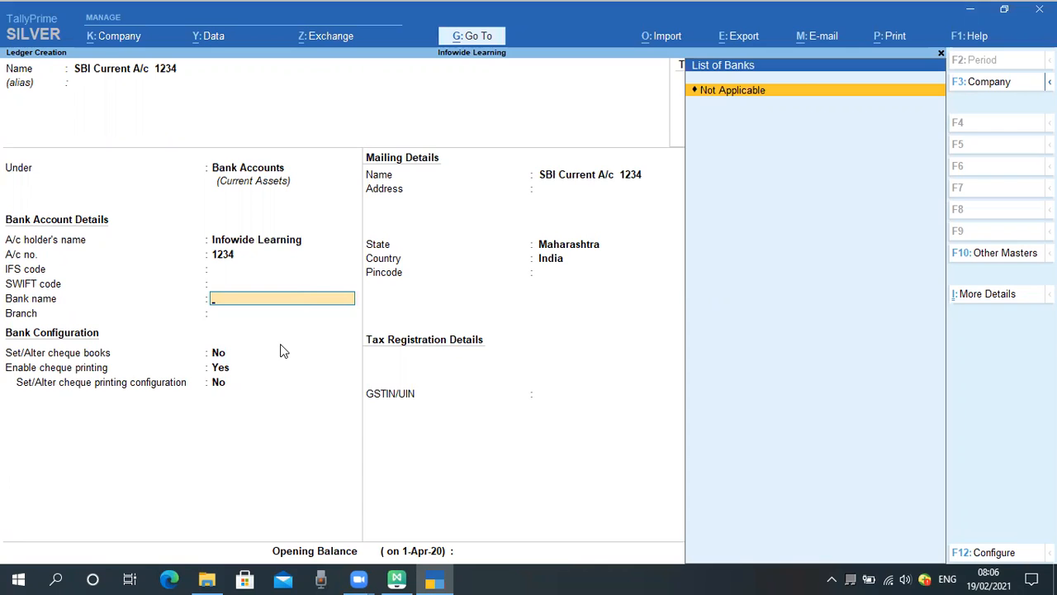
key(Return)
text(S)
key(BackSpace)
key(Return)
key(BackSpace)
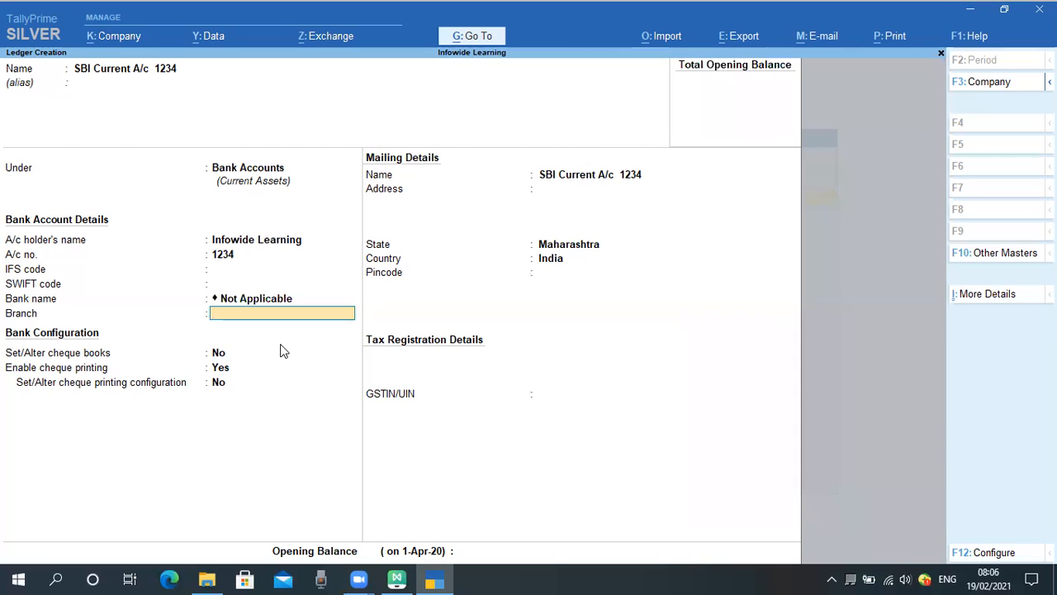
key(Return)
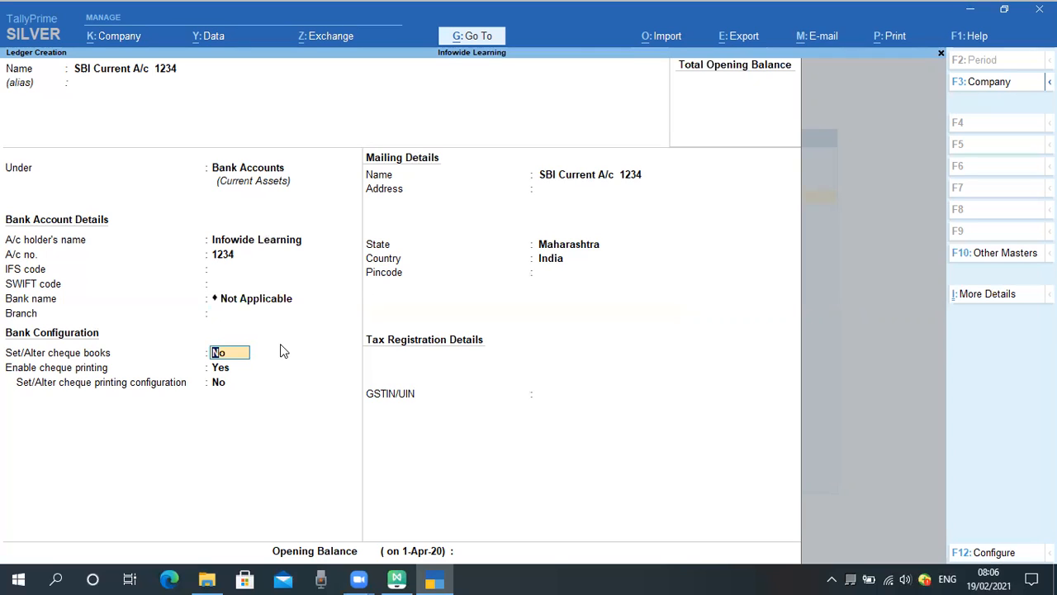
Keep cheque books at No, cheque printing at Yes and the cheque printing configuration at No.
key(Return)
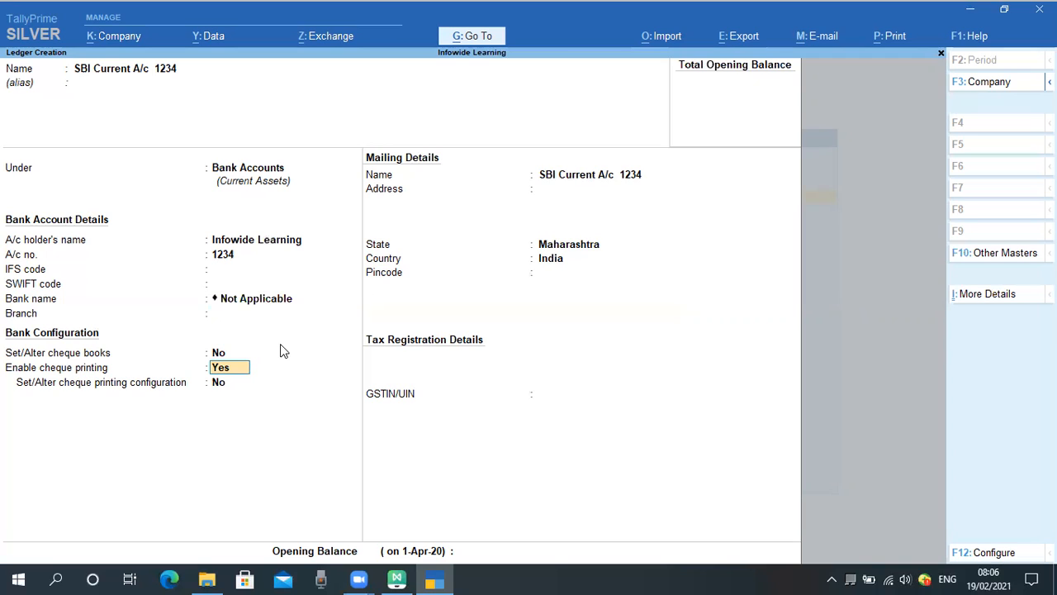
key(Return)
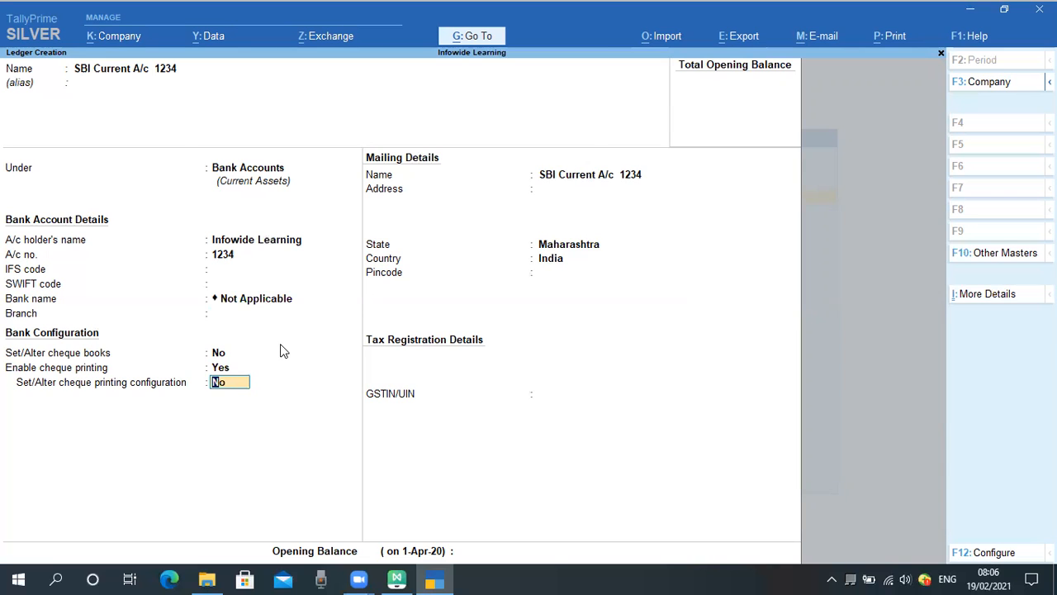
key(Return)
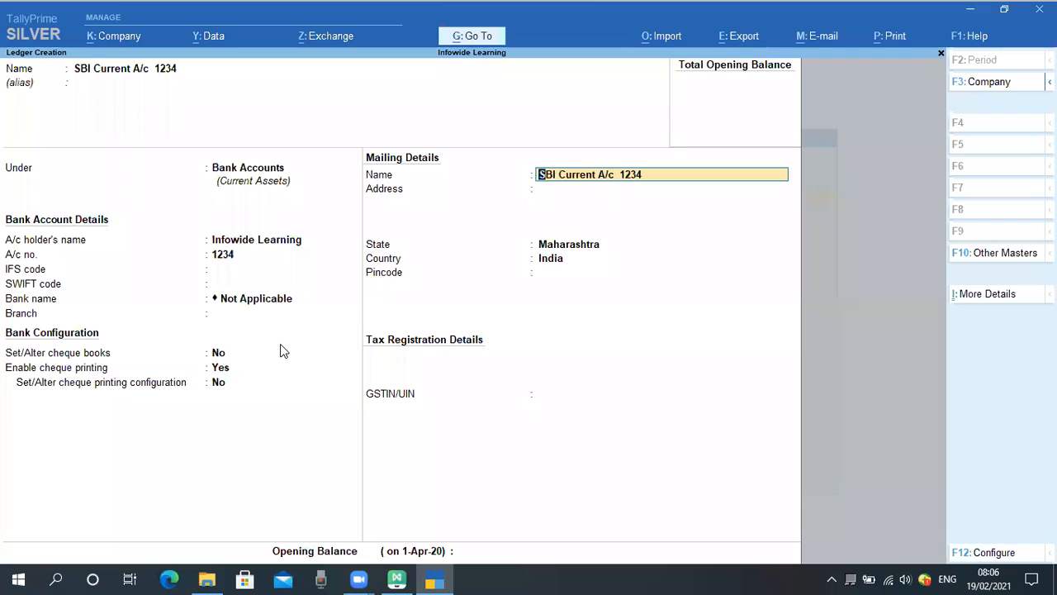
Keep the default mailing details with blank address, pincode and GSTIN/UIN, and save the SBI ledger without an opening balance.
key(Return)
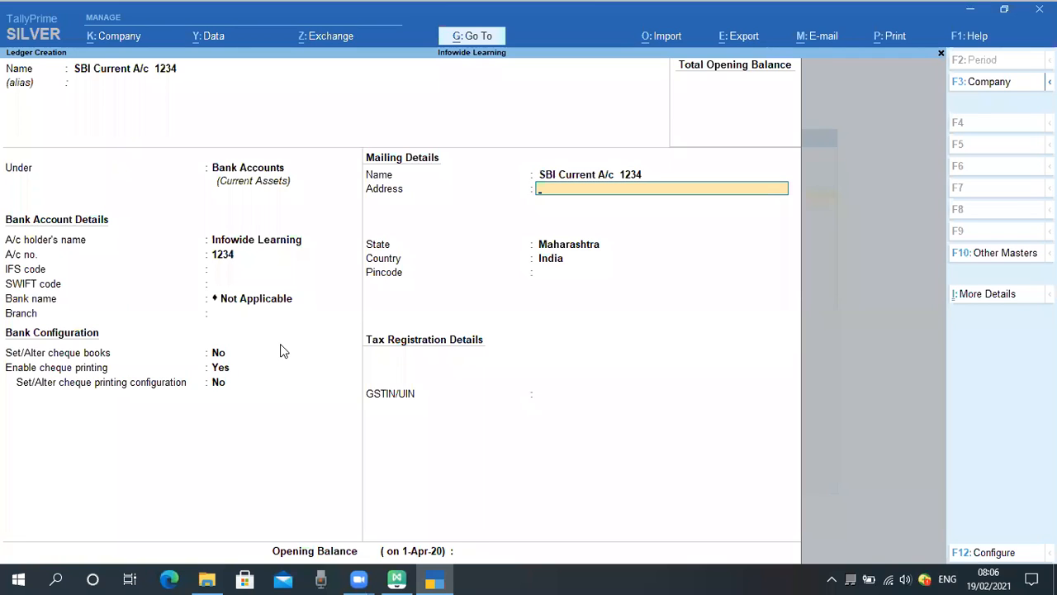
key(Return)
key(Return)
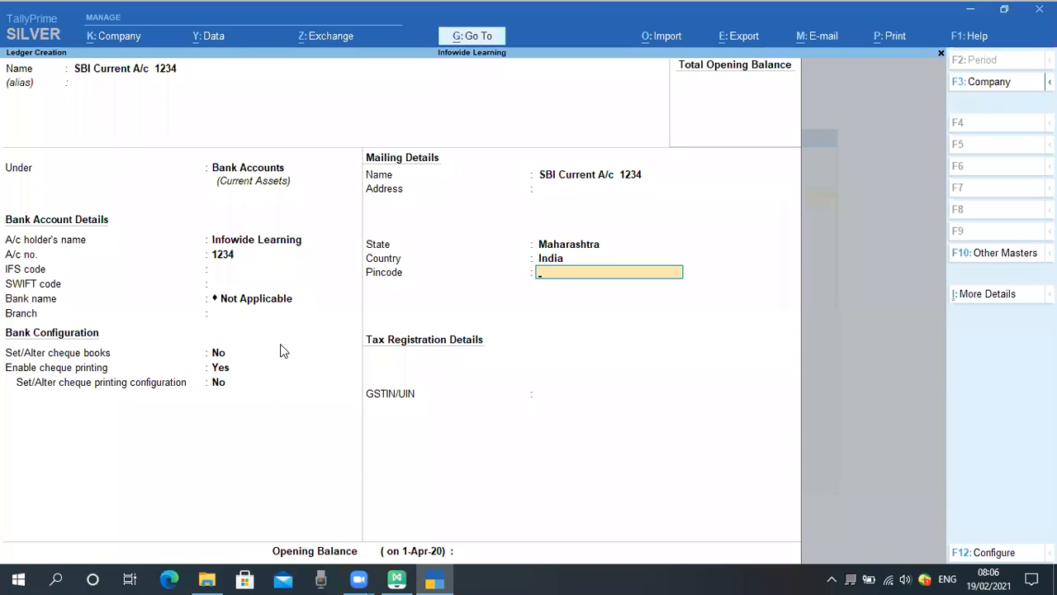
key(Return)
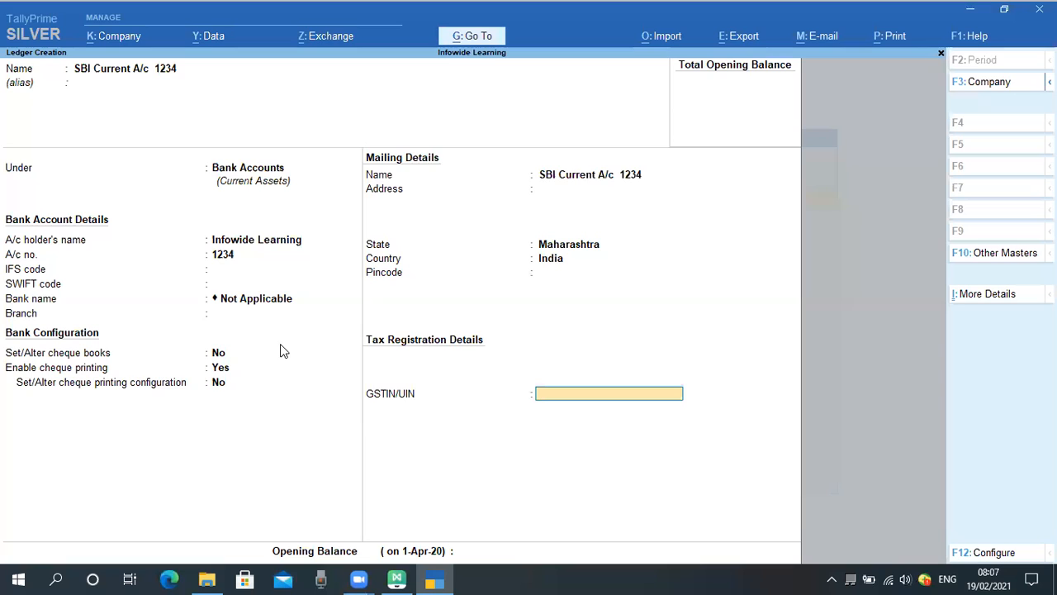
key(Return)
key(Return)
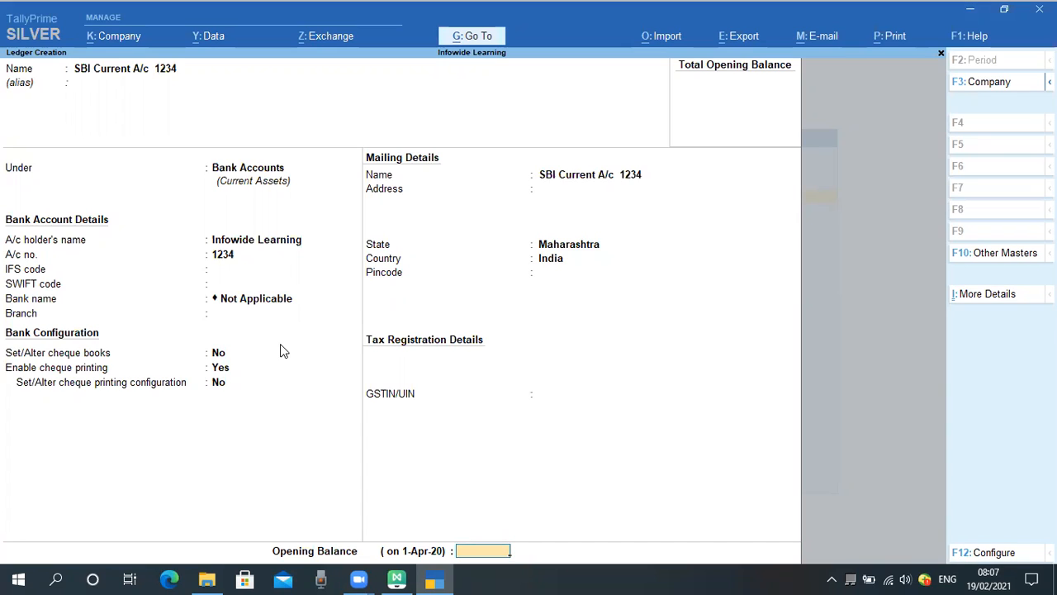
key(Return)
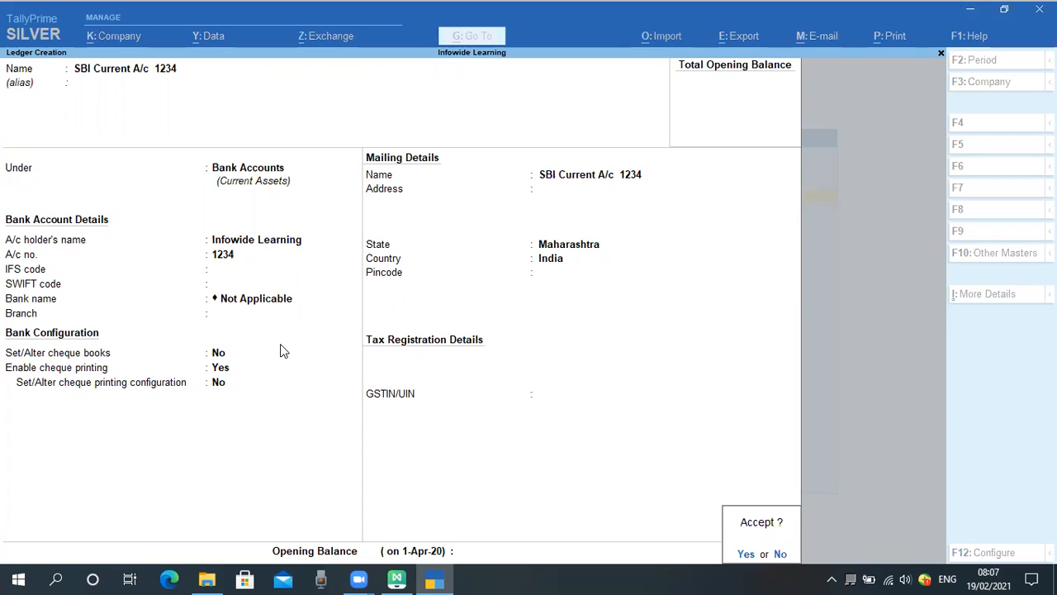
key(y)
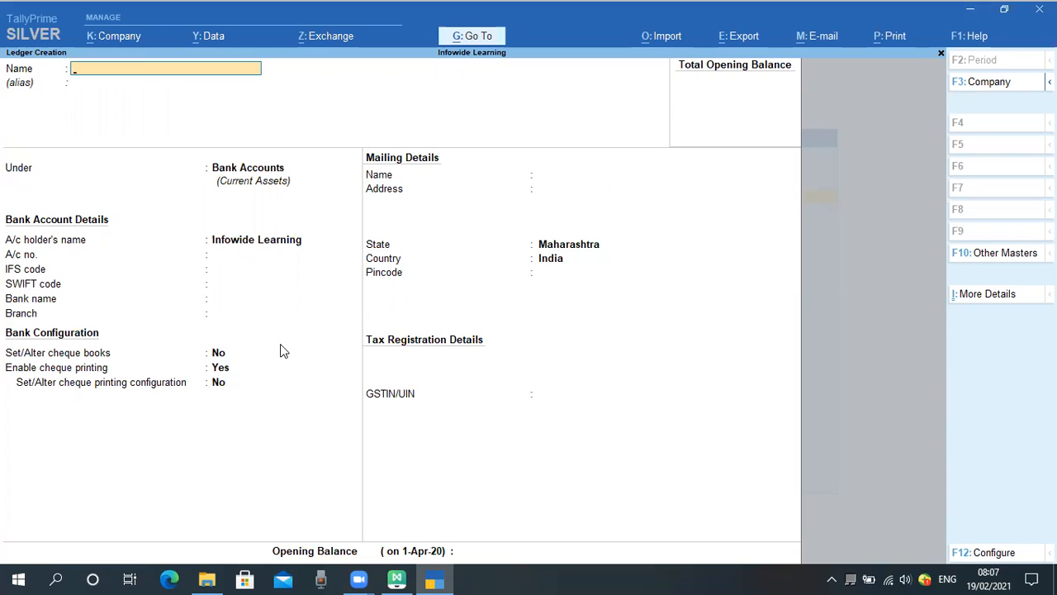
Try to create a ledger named "Cash", and leave ledger creation without saving.
text(Cs)
key(BackSpace)
text(ash)
key(Return)
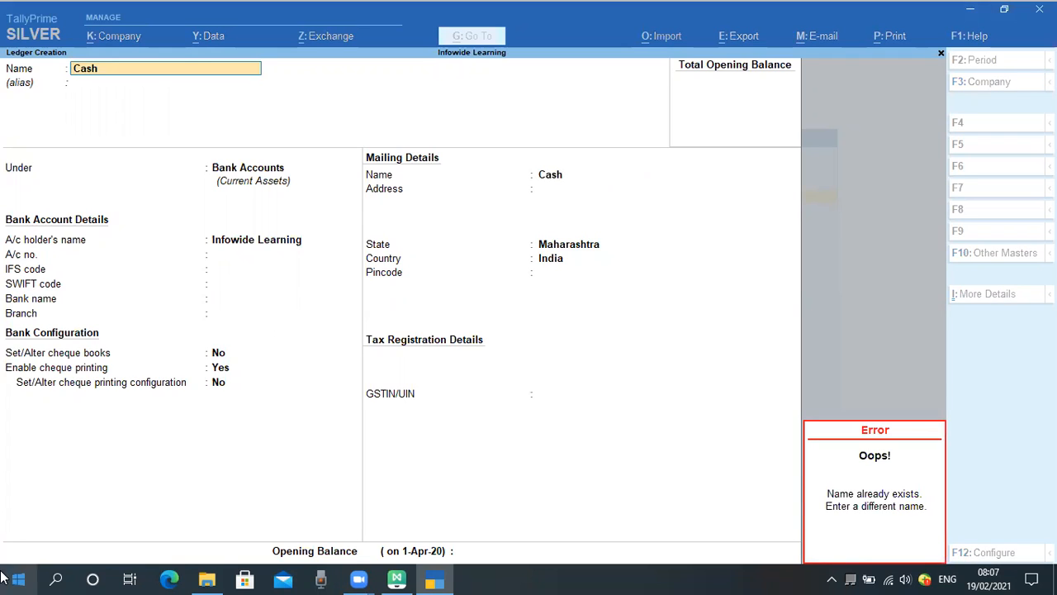
key(Escape)
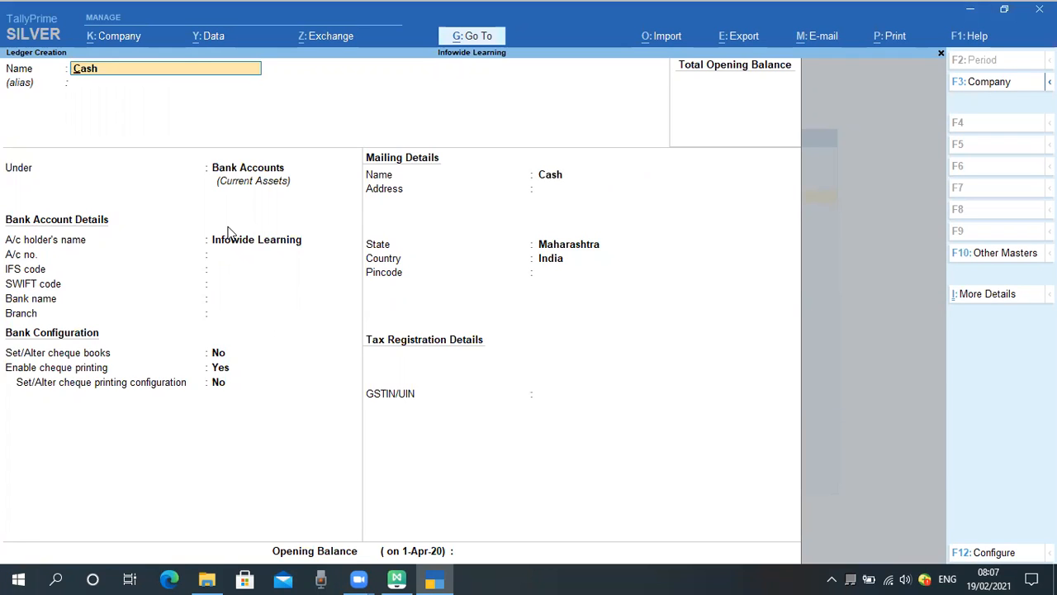
key(BackSpace)
key(BackSpace)
key(BackSpace)
key(BackSpace)
key(Escape)
key(Return)
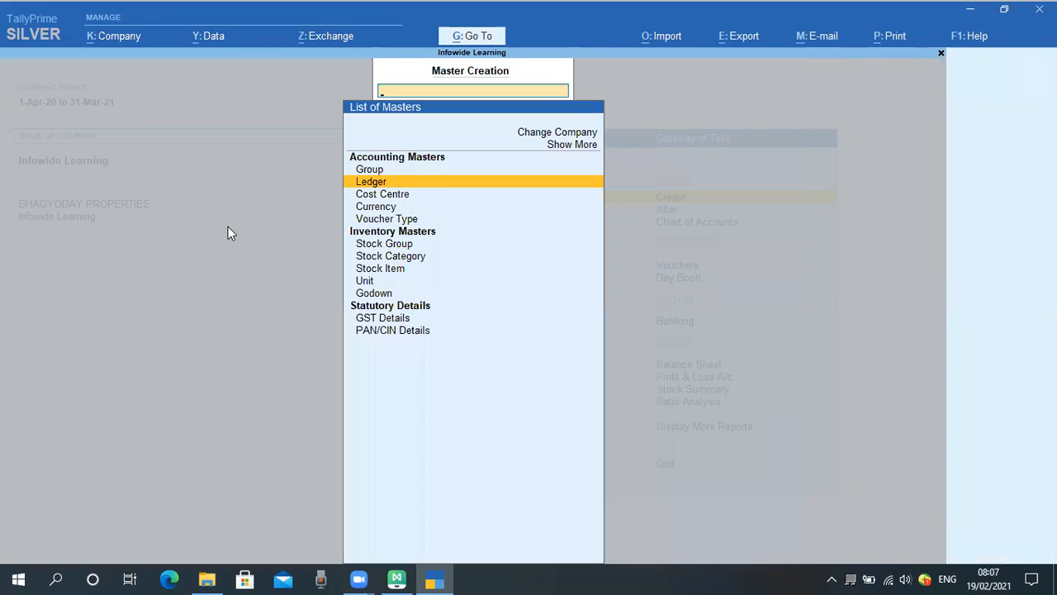
key(Escape)
View the existing Cash ledger in ledger alteration to check its group, and return to the Gateway of Tally.
key(Down)
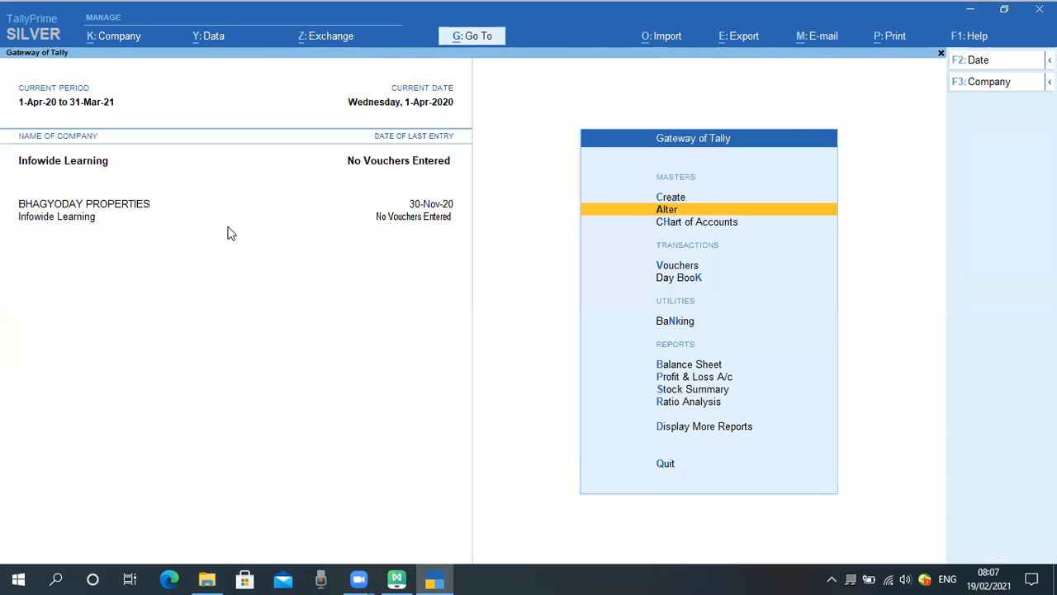
key(Return)
key(Down)
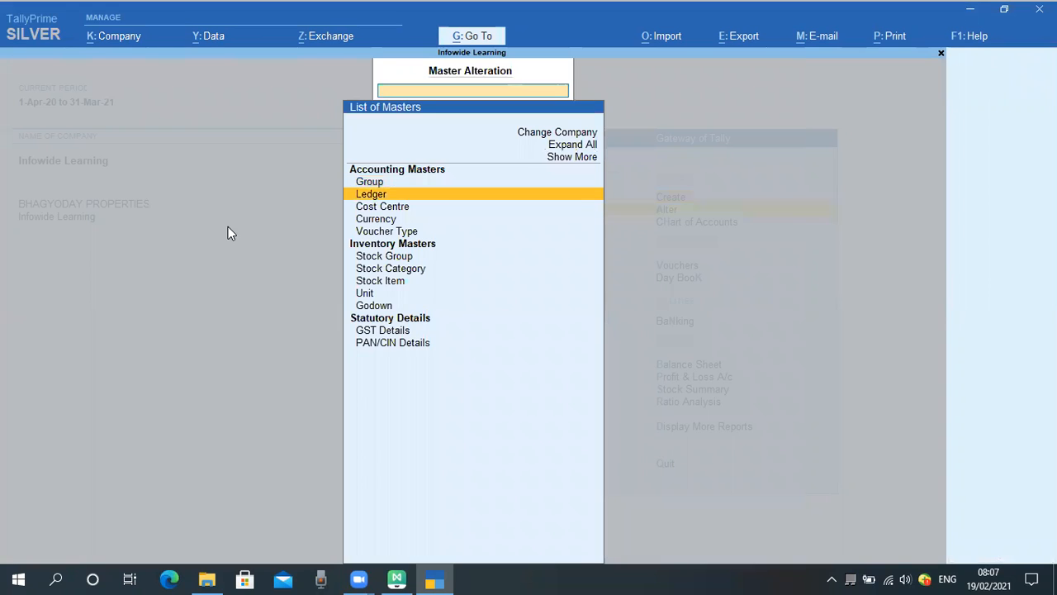
key(Return)
key(Down)
key(Up)
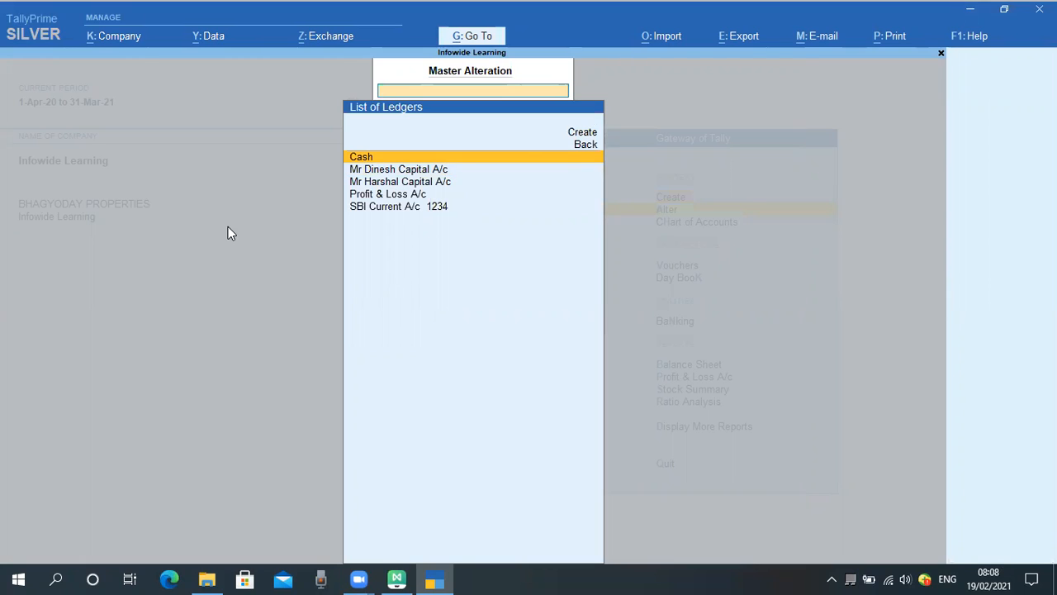
key(Down)
key(Up)
key(Down)
key(Up)
key(Return)
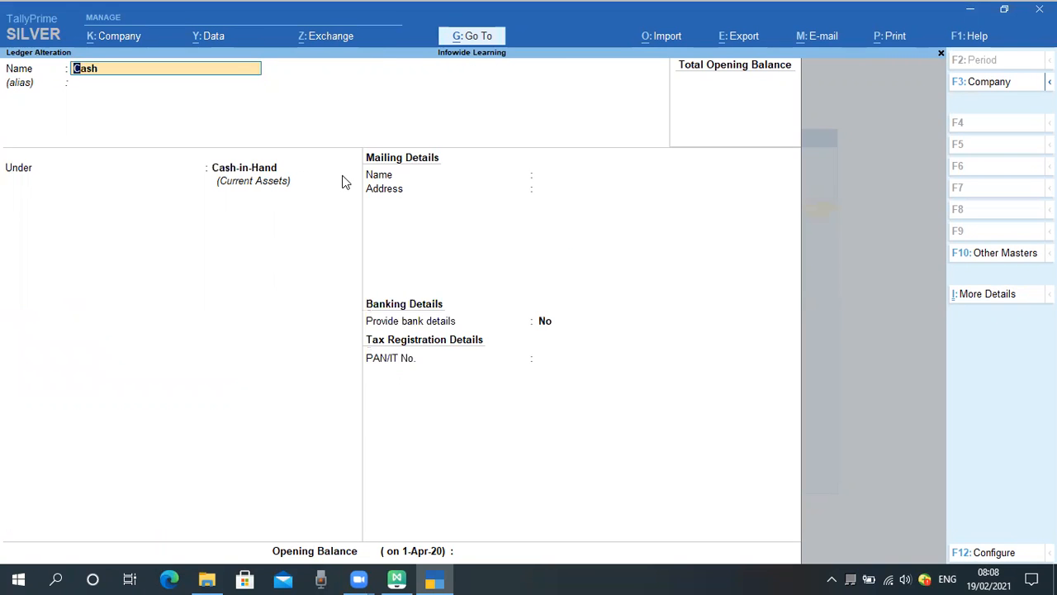
key(BackSpace)
key(Escape)
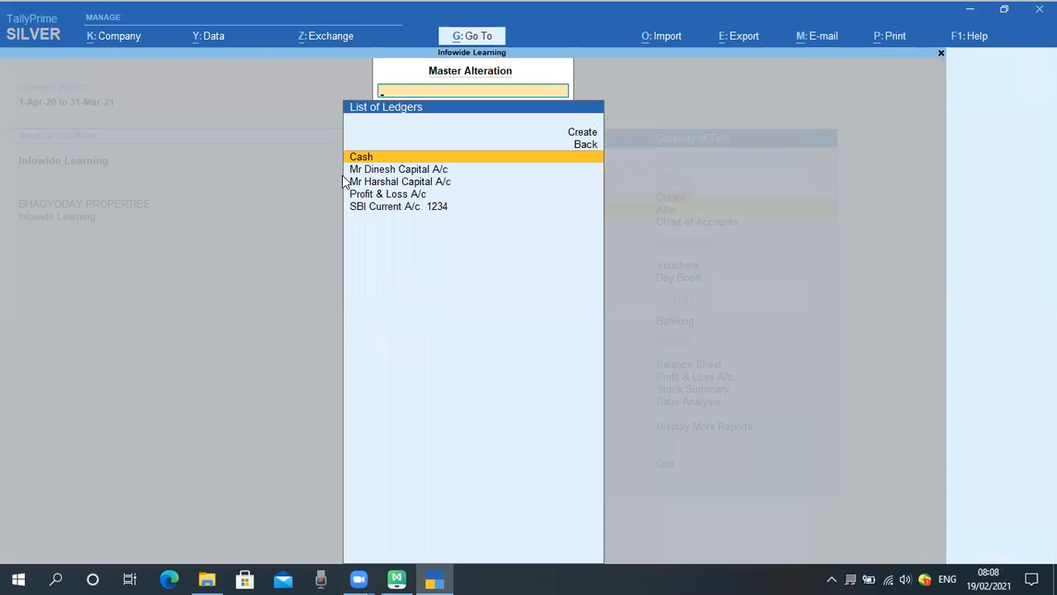
key(Down)
key(Up)
key(BackSpace)
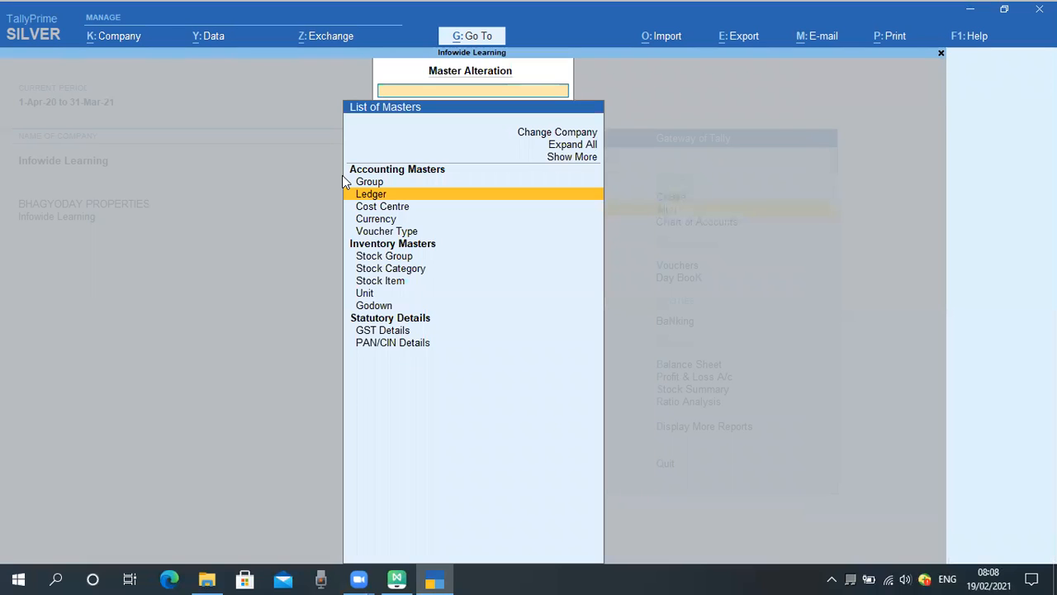
key(Escape)
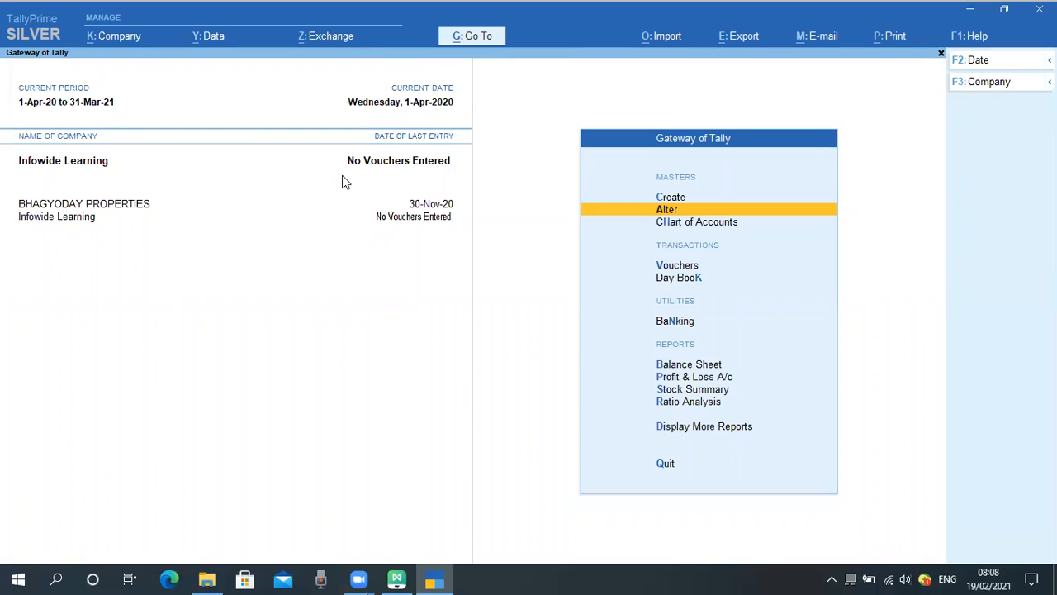
key(Escape)
key(n)
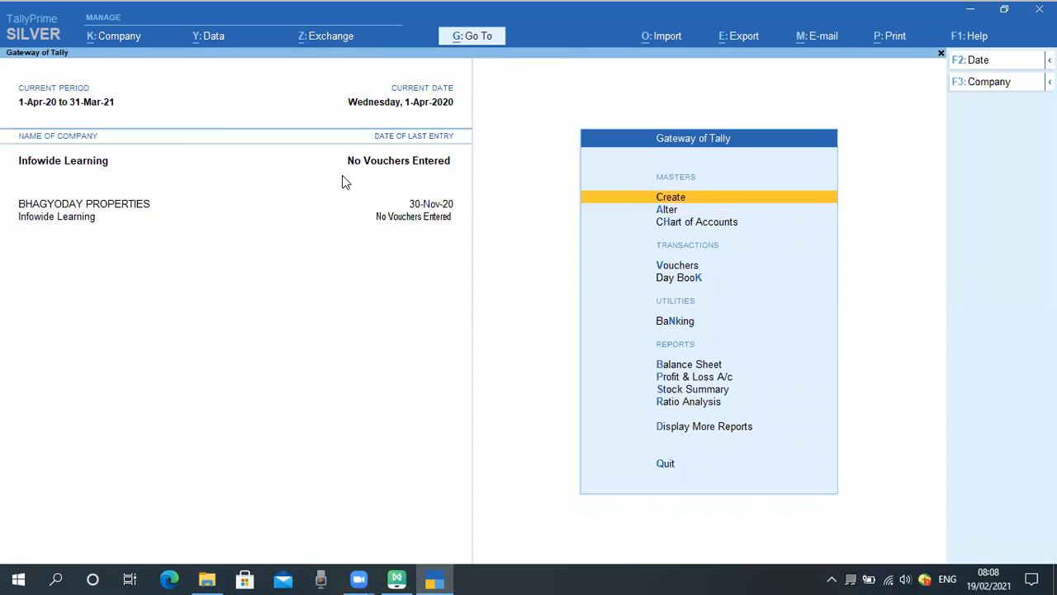
key(Down)
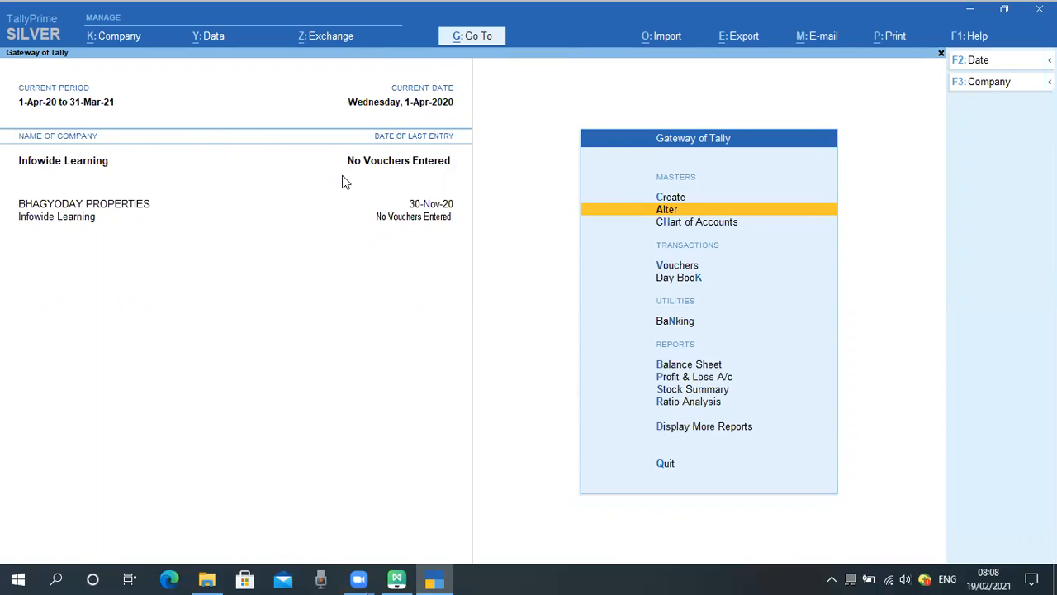